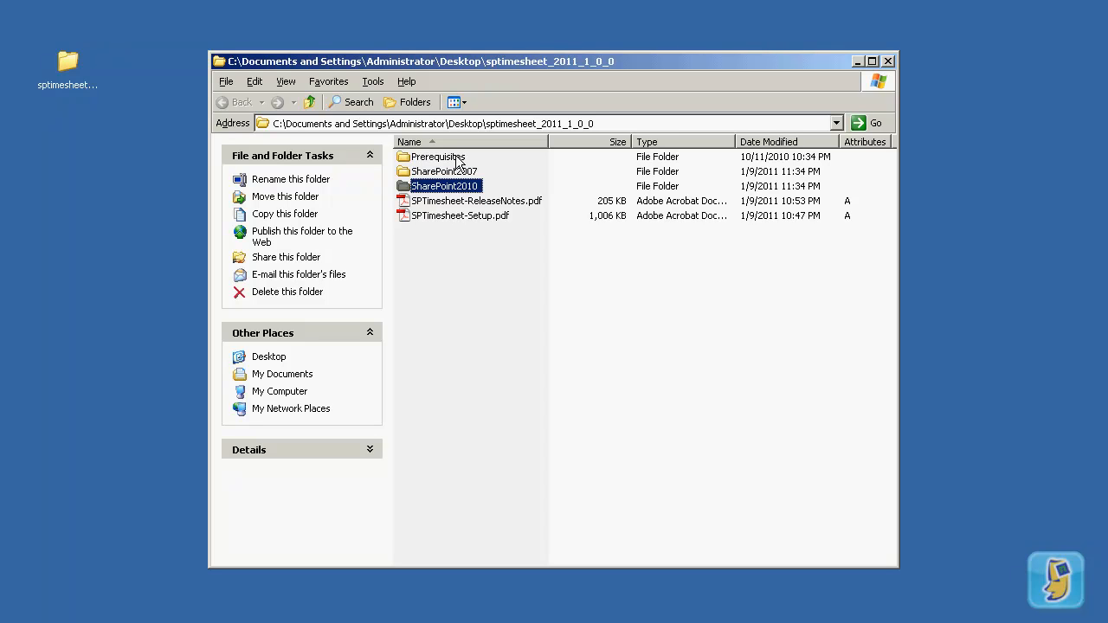
# Step: Examine the Prerequisites folder and its Telerik subfolder, then return to the sptimesheet_2011_1_0_0 folder
pyautogui.doubleClick(457, 159)
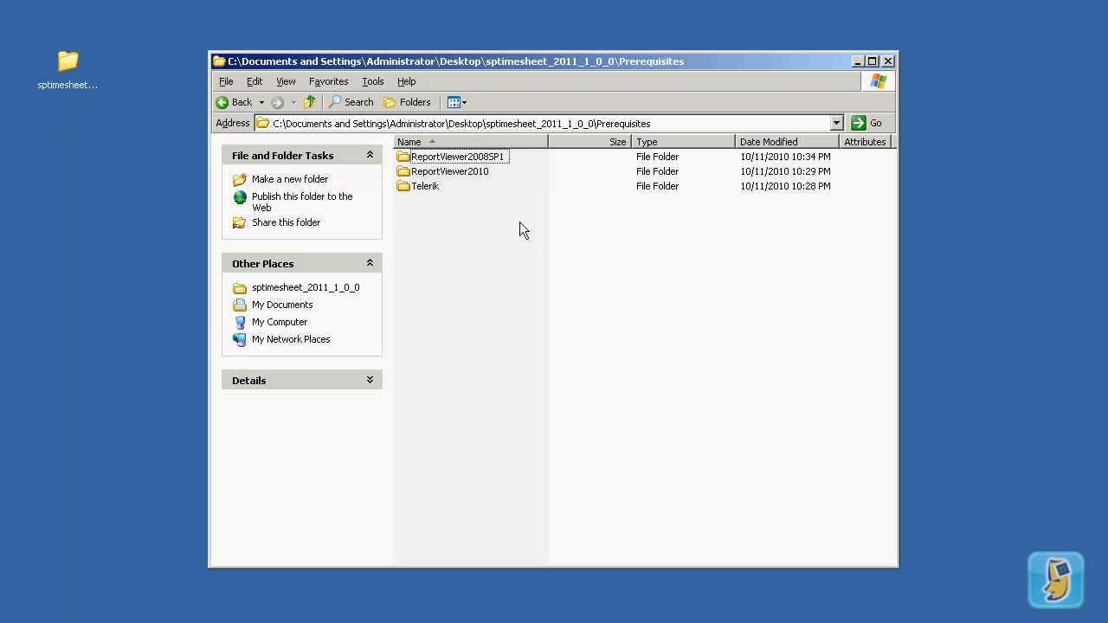
pyautogui.click(476, 183)
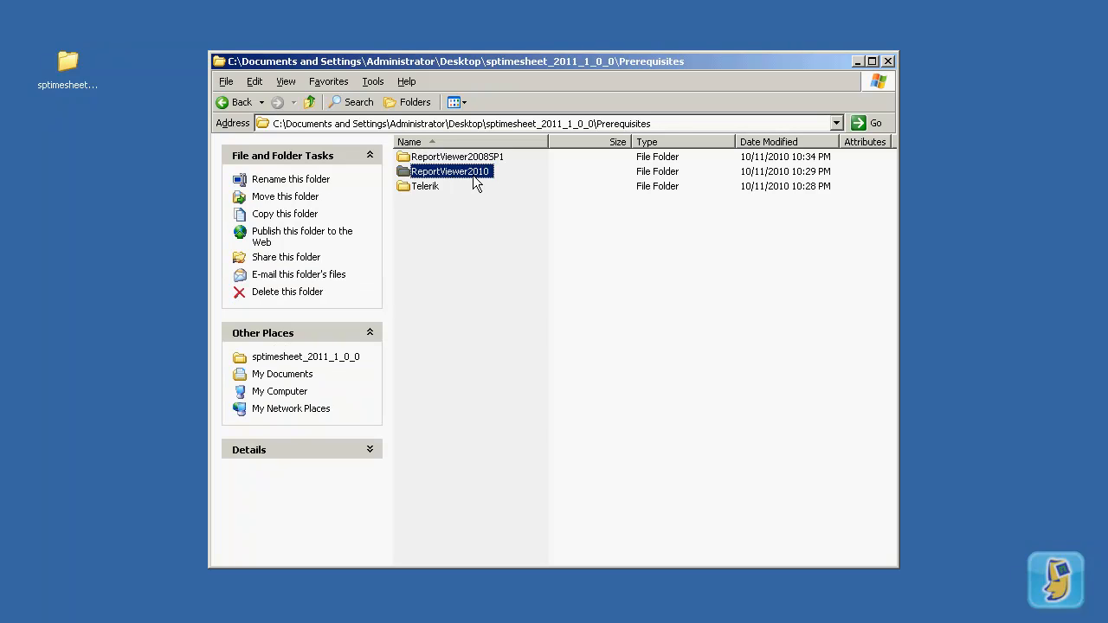
pyautogui.doubleClick(413, 187)
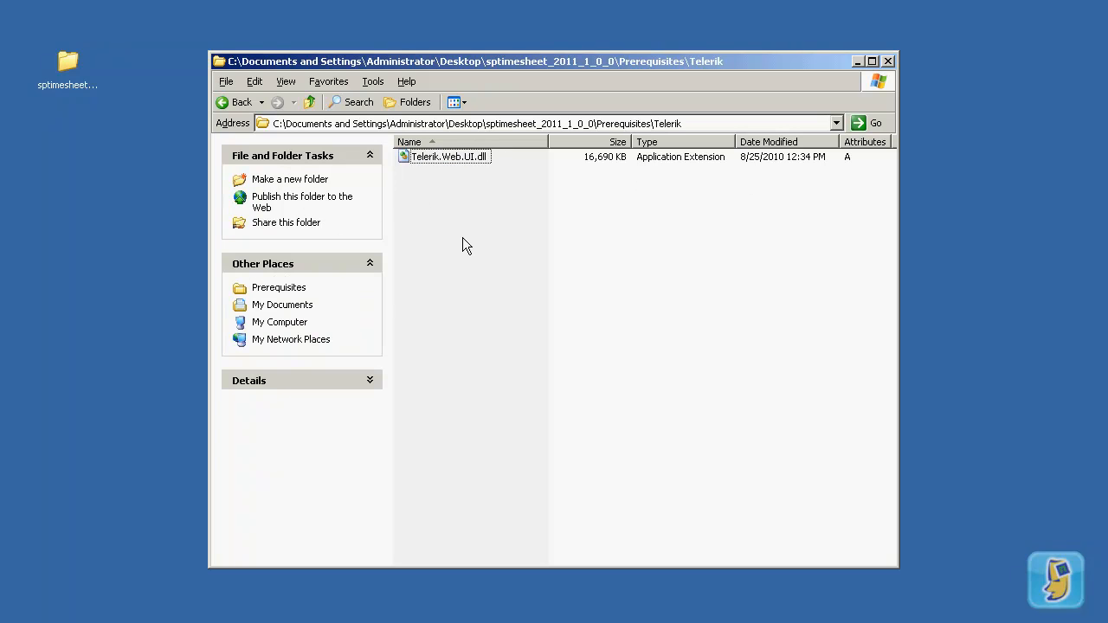
pyautogui.click(440, 163)
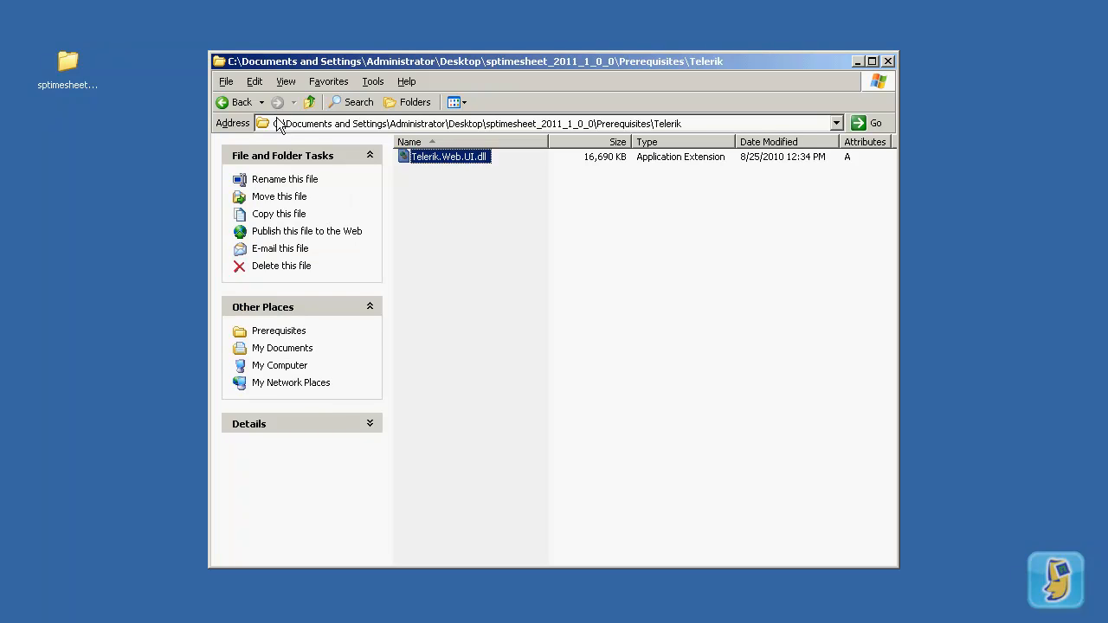
pyautogui.click(238, 102)
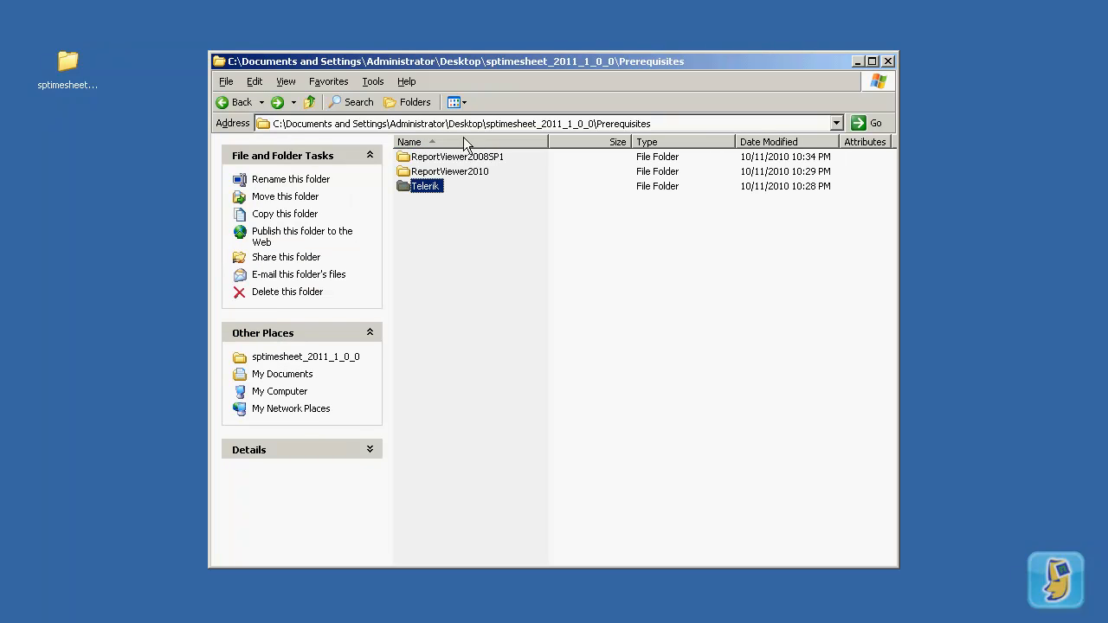
pyautogui.click(310, 102)
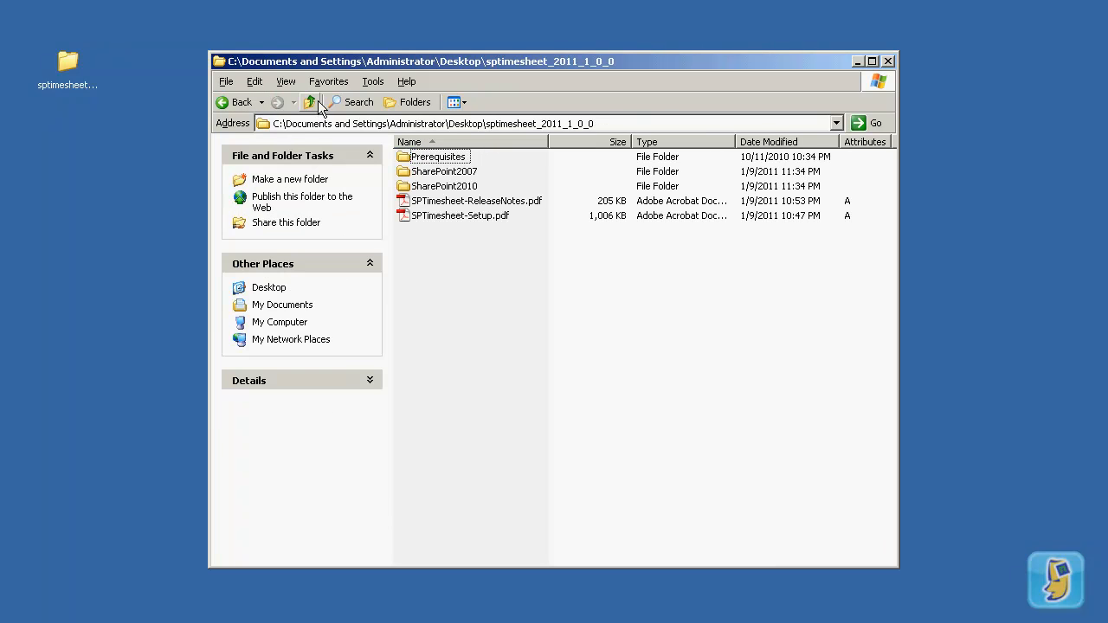
# Step: Open SPTimesheet-Setup.pdf and search the guide for "ReportViewer"
pyautogui.doubleClick(468, 218)
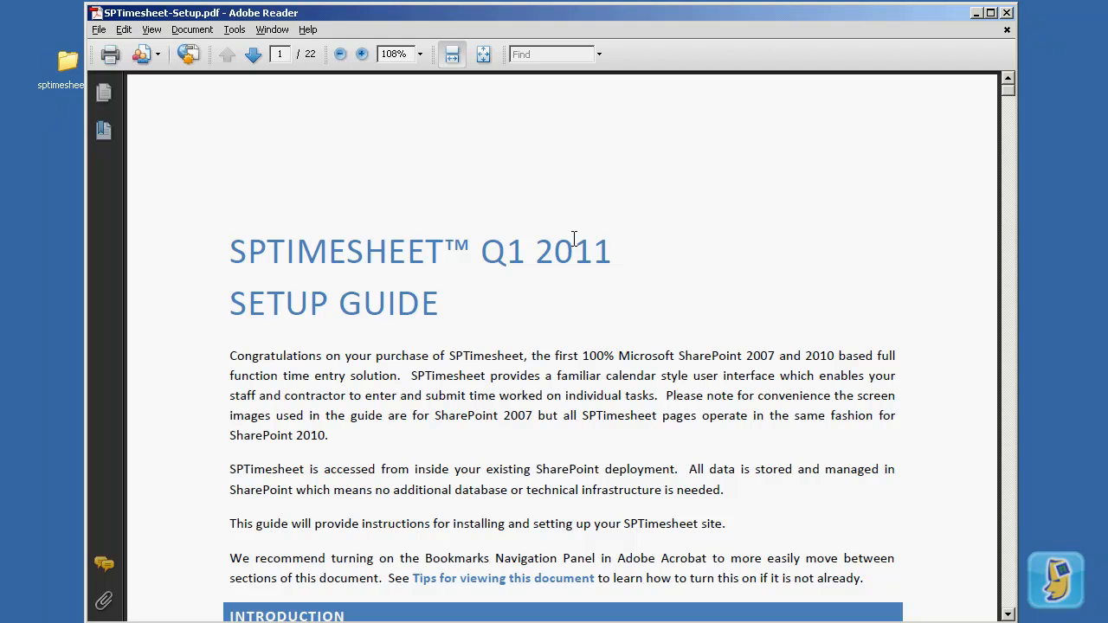
pyautogui.hotkey('ctrl', 'f')
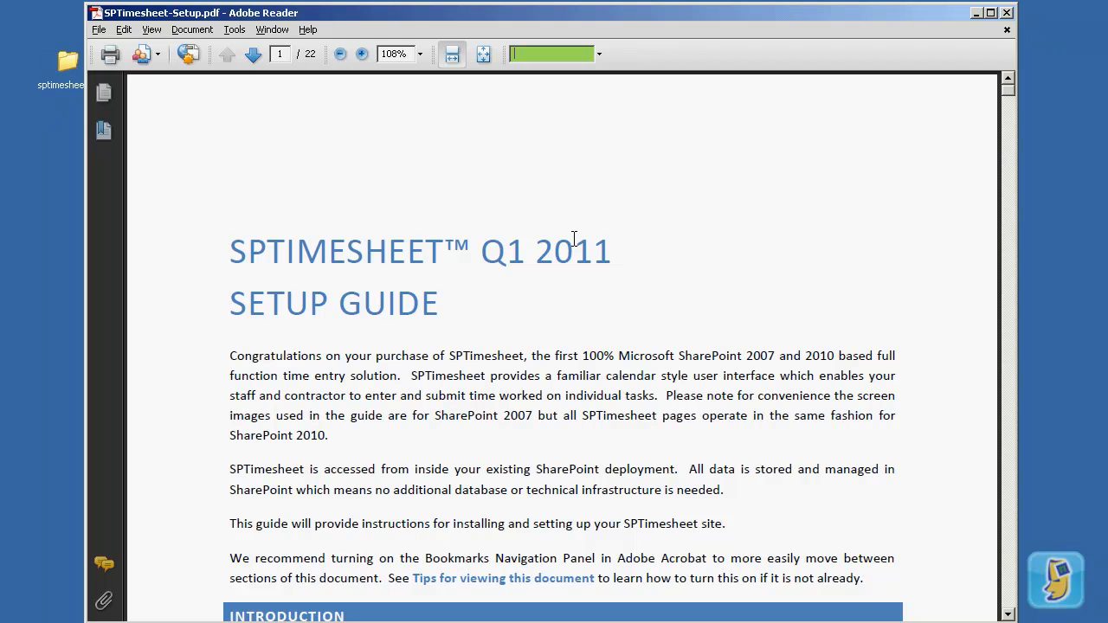
pyautogui.write('ReportV')
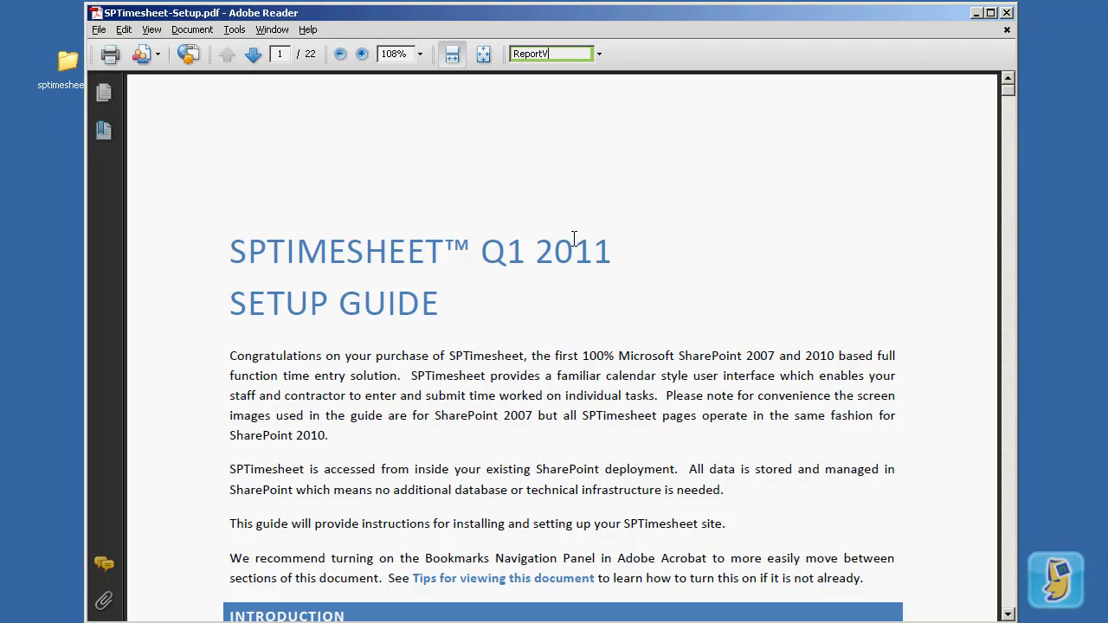
pyautogui.write('iewer')
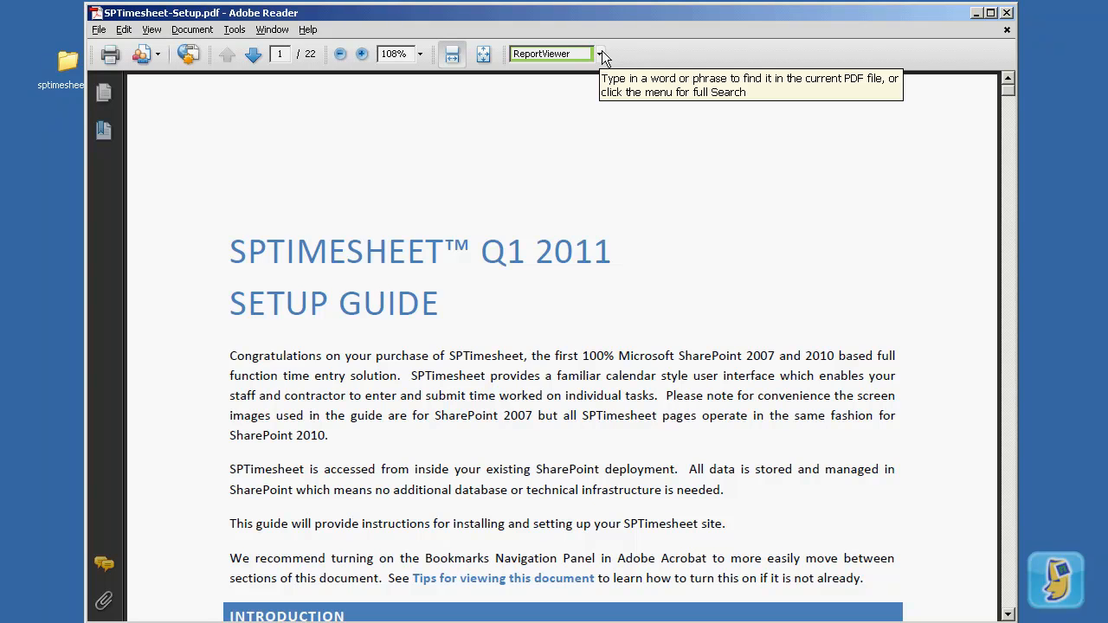
pyautogui.click(600, 54)
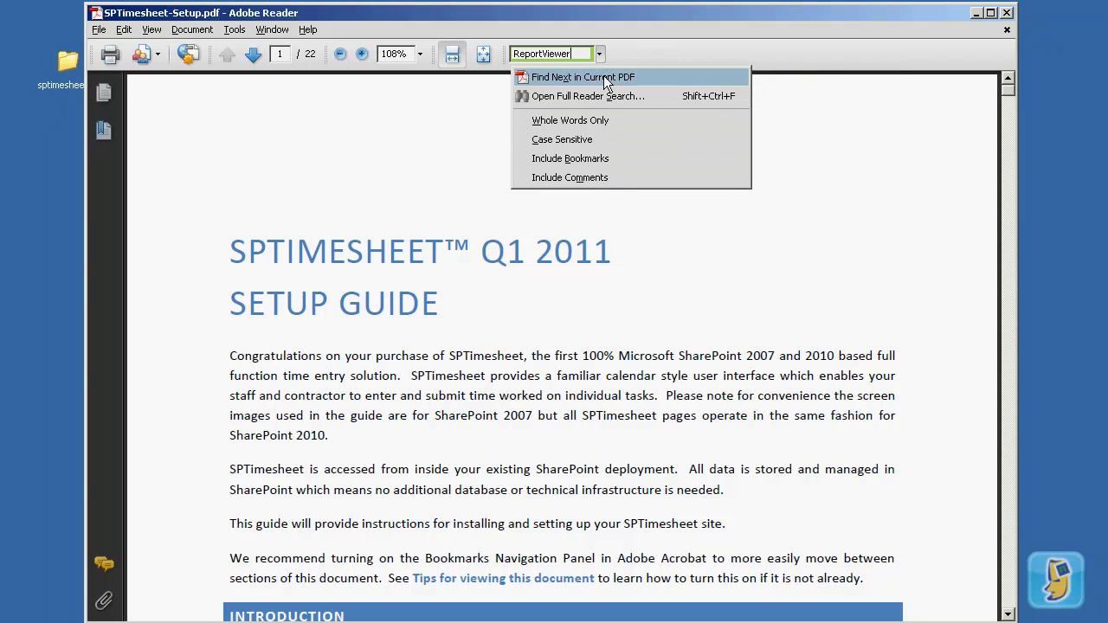
pyautogui.click(605, 77)
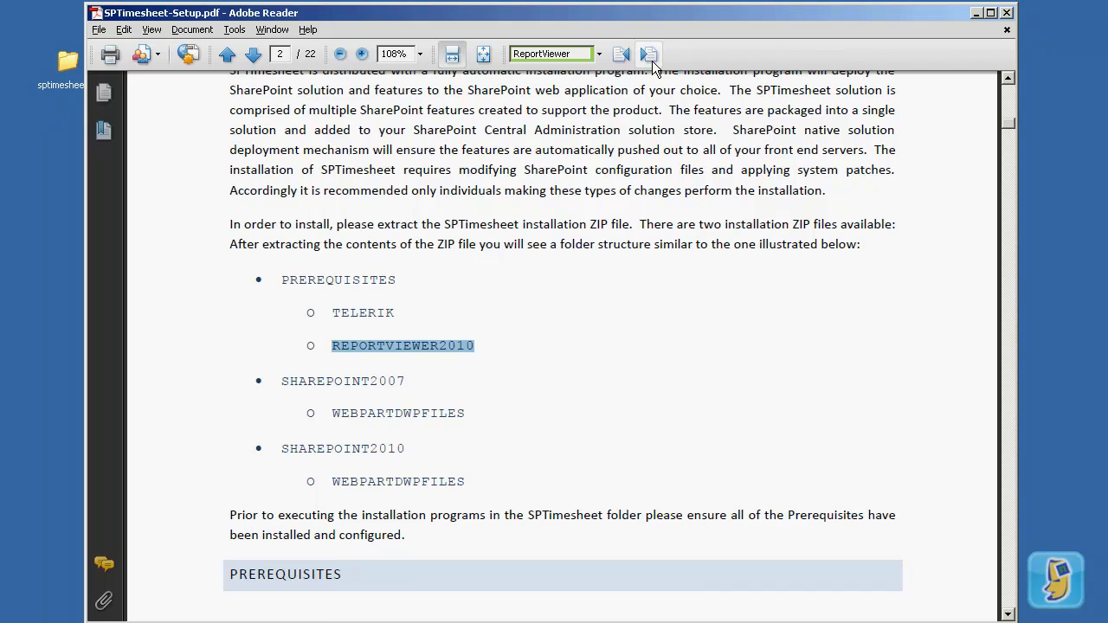
# Step: Step through the search matches to the Microsoft Report Viewer 2010 section and select its complete system.web/httpHandlers entry
pyautogui.click(651, 57)
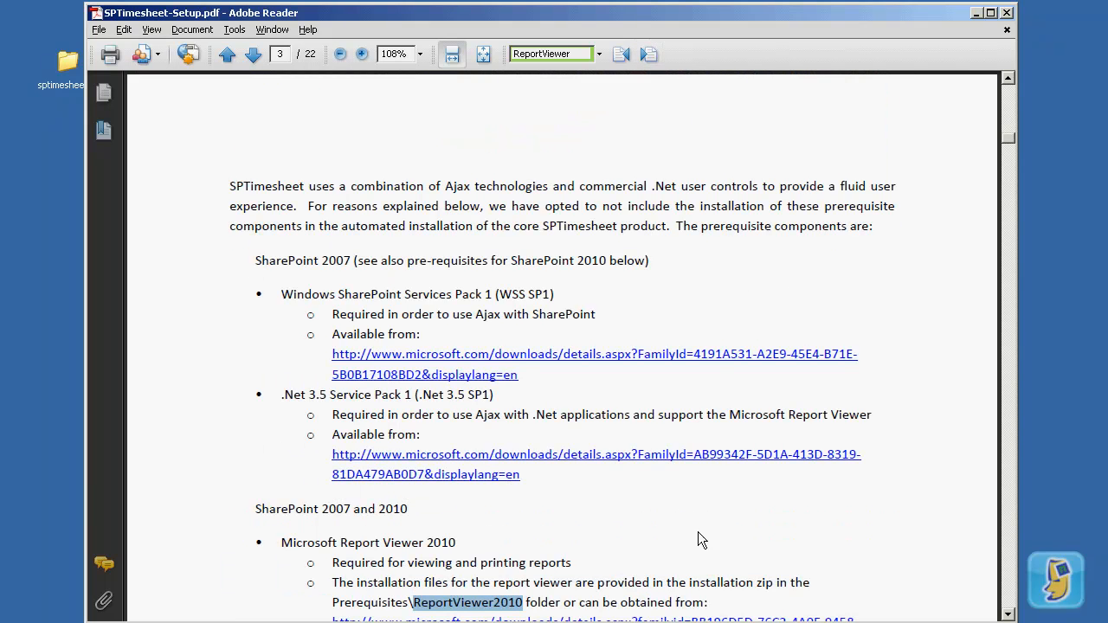
pyautogui.scroll(-2, 702, 545)
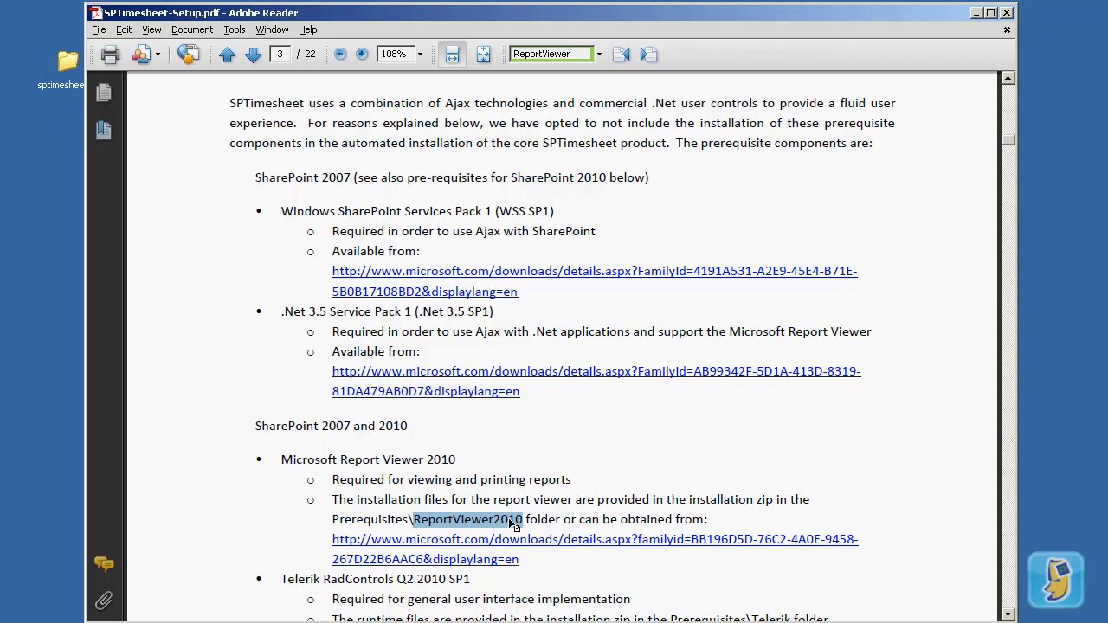
pyautogui.click(649, 55)
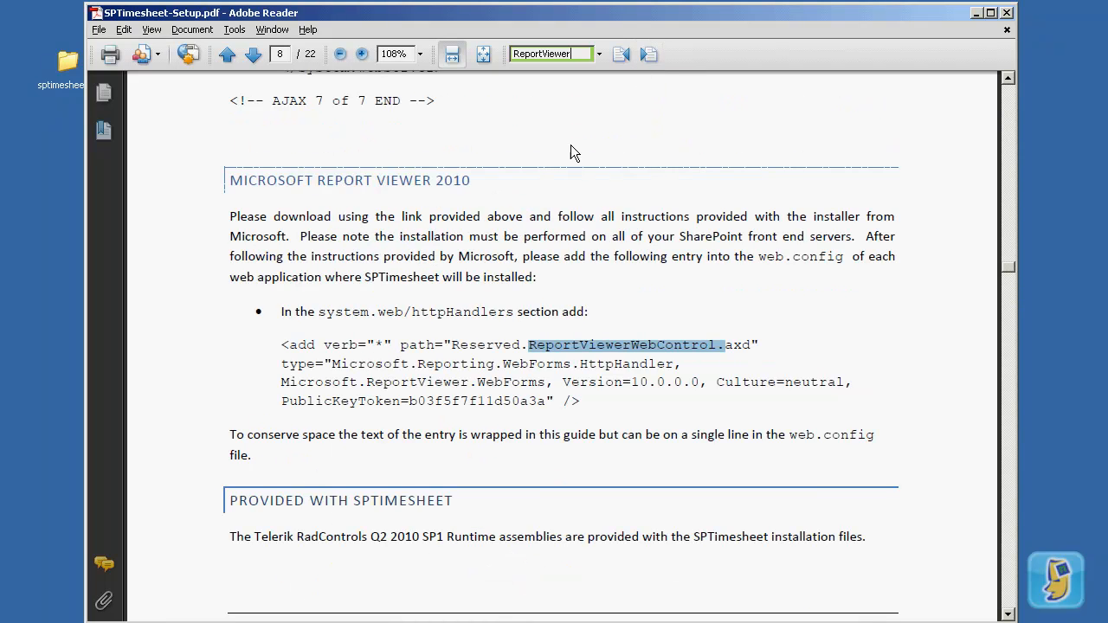
pyautogui.moveTo(282, 346); pyautogui.dragTo(592, 401)
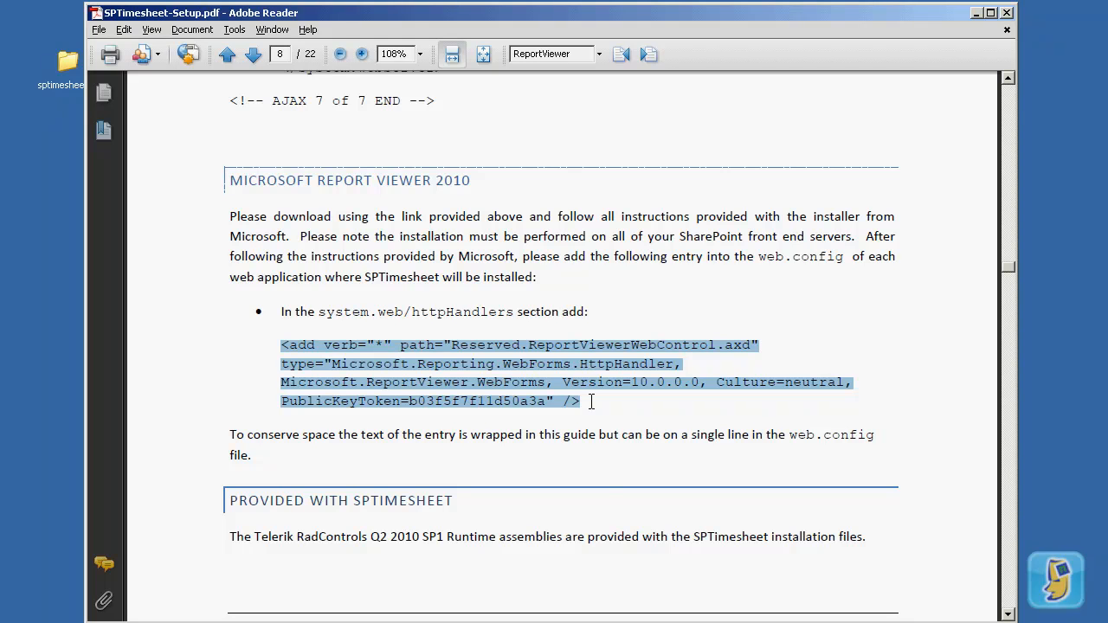
# Step: Run ReportViewer.exe from the Prerequisites\ReportViewer2010 folder and repair the Microsoft ReportViewer 2010 Redistributable installation through to the end
pyautogui.hotkey('alt', 'Tab')
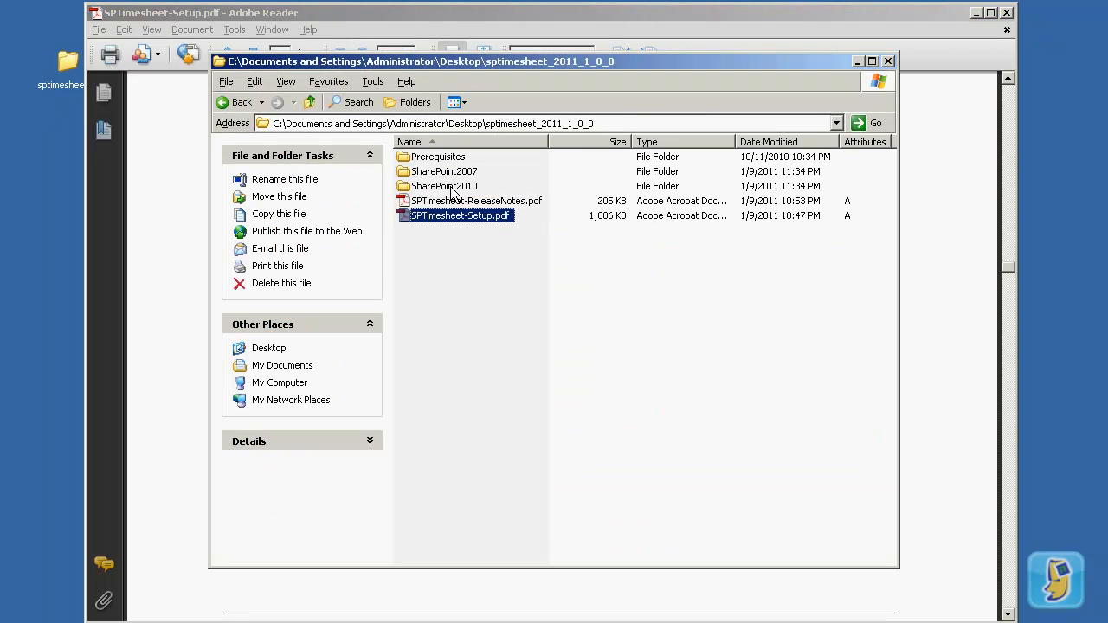
pyautogui.click(456, 160)
pyautogui.doubleClick(455, 159)
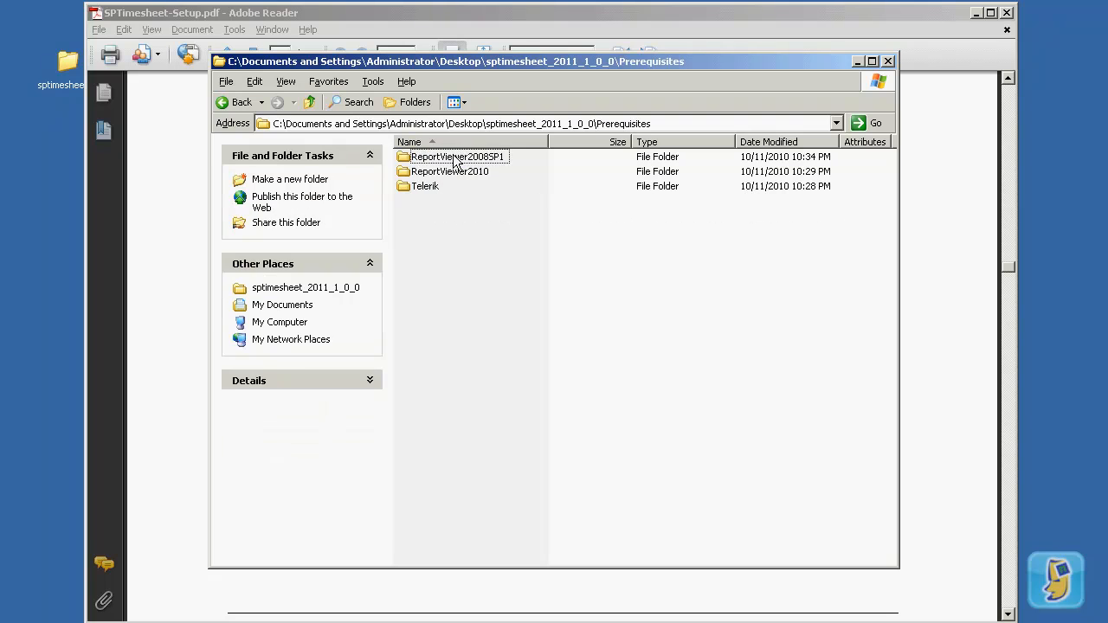
pyautogui.doubleClick(447, 170)
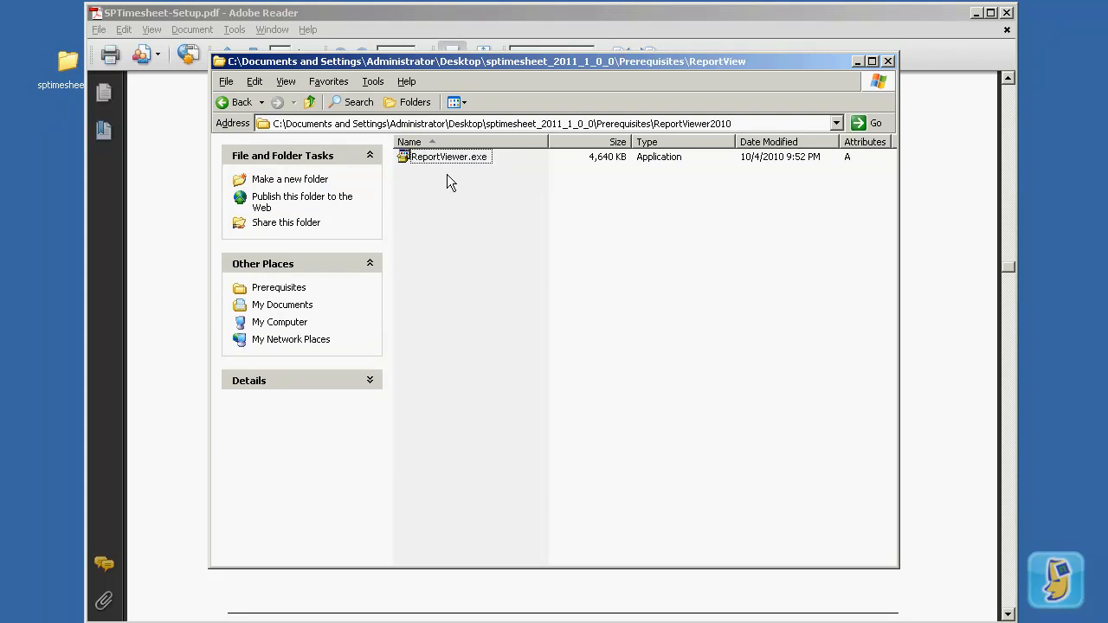
pyautogui.doubleClick(452, 159)
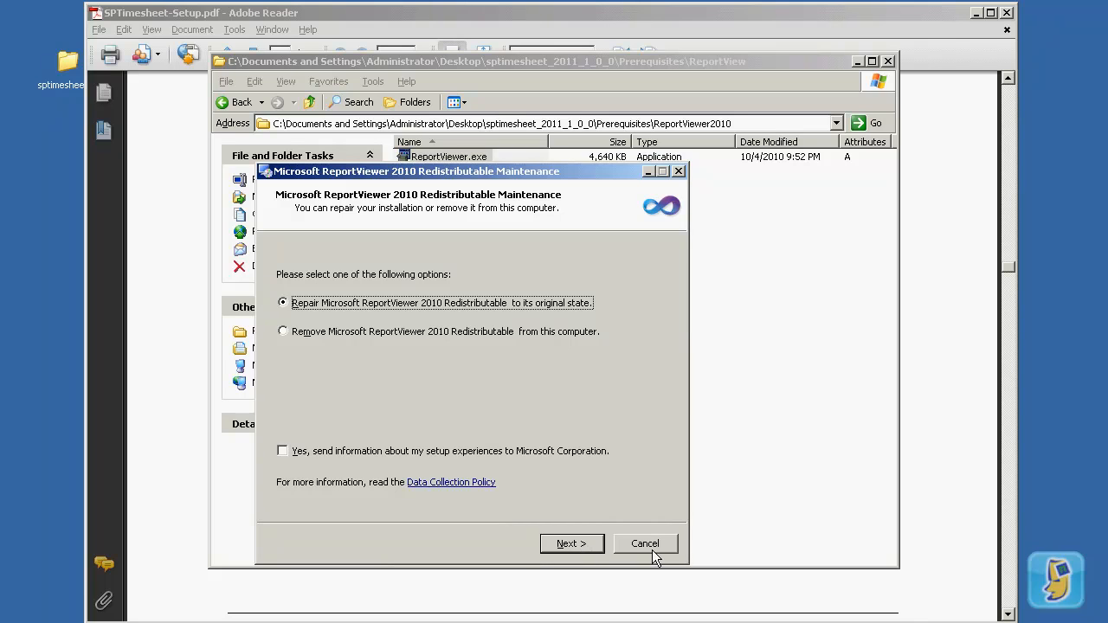
pyautogui.click(585, 546)
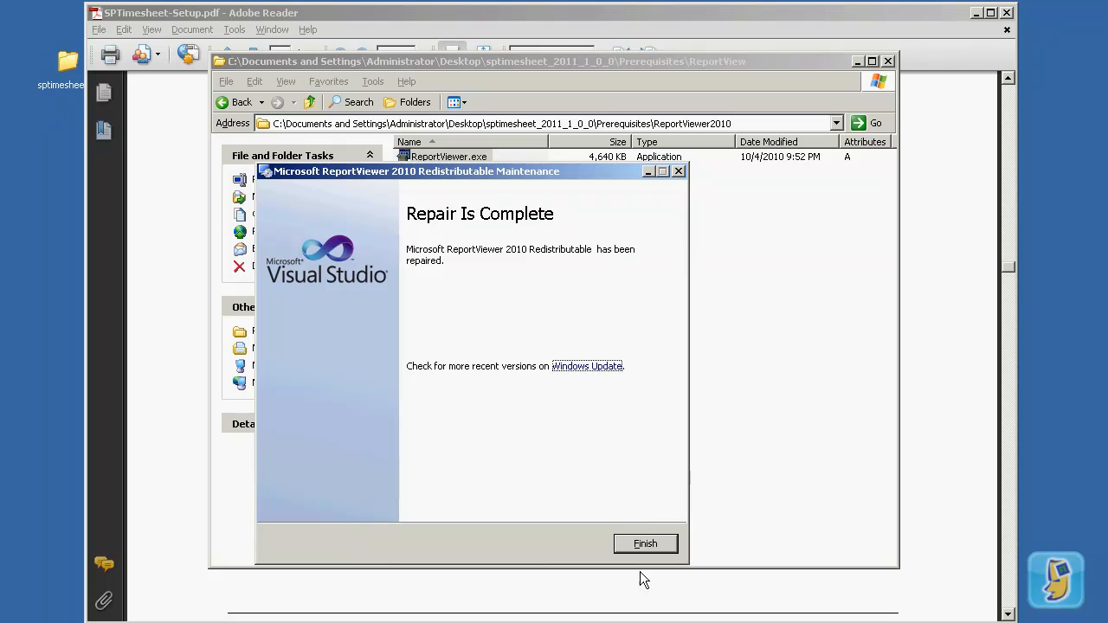
pyautogui.click(655, 544)
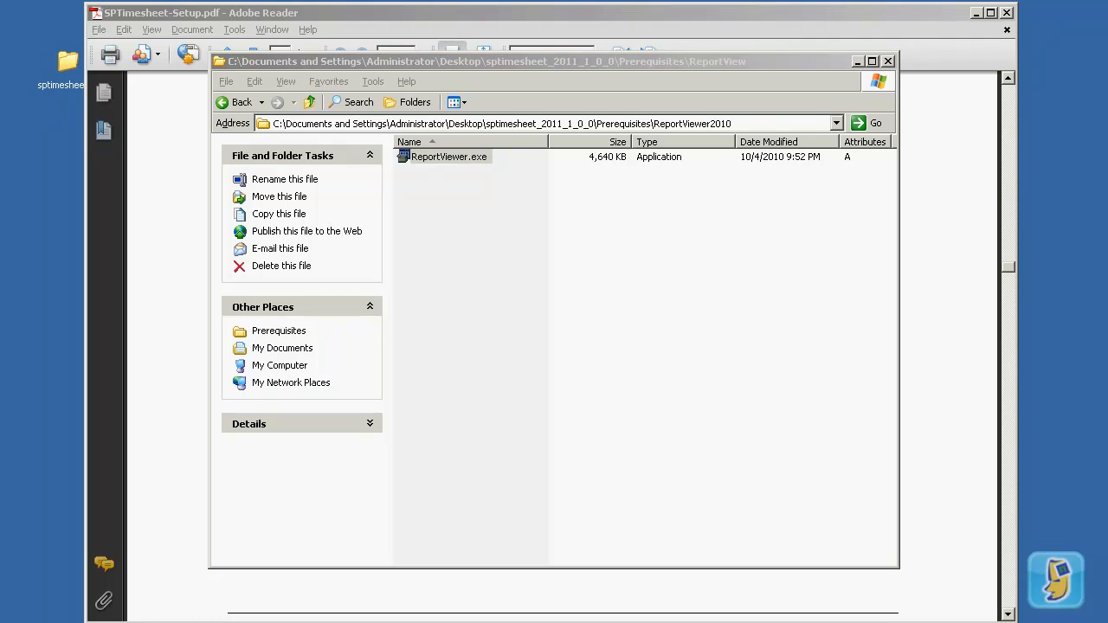
# Step: Open the Windows assembly folder, check for version 10.0.0.0 of Microsoft.ReportViewer.WebForms, and minimize the folder window
pyautogui.moveTo(156, 622); pyautogui.dragTo(543, 181)
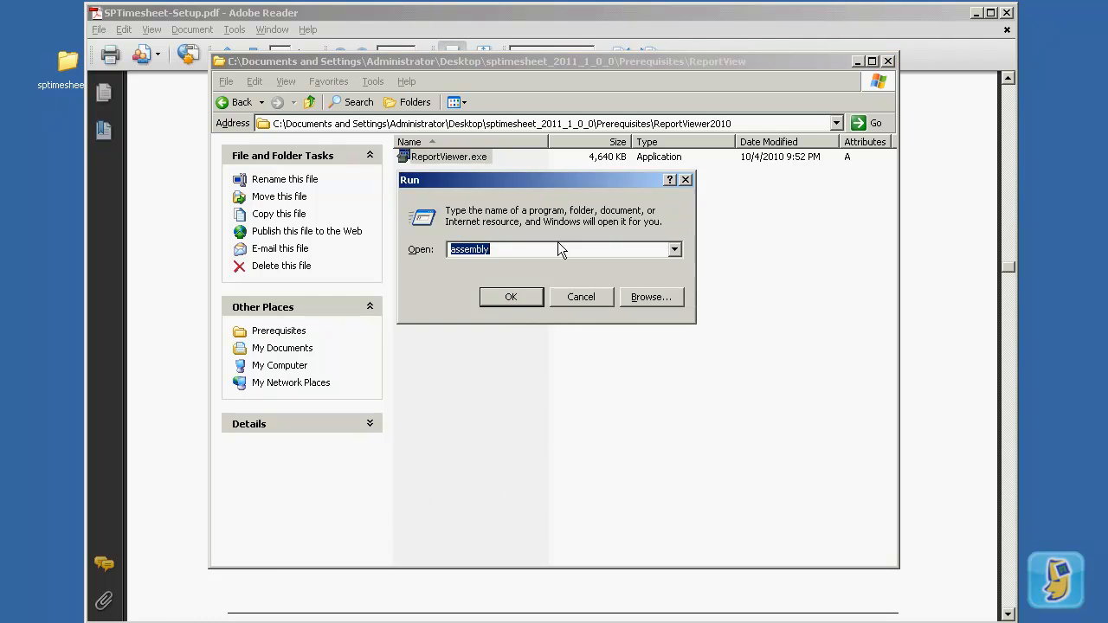
pyautogui.click(514, 304)
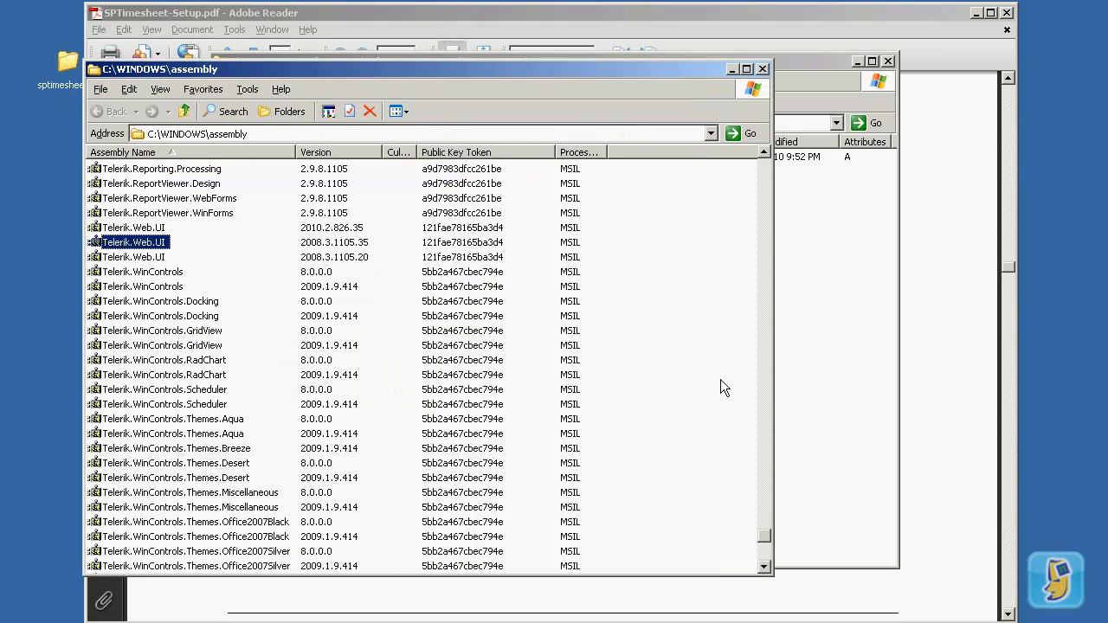
pyautogui.moveTo(770, 541); pyautogui.dragTo(808, 232)
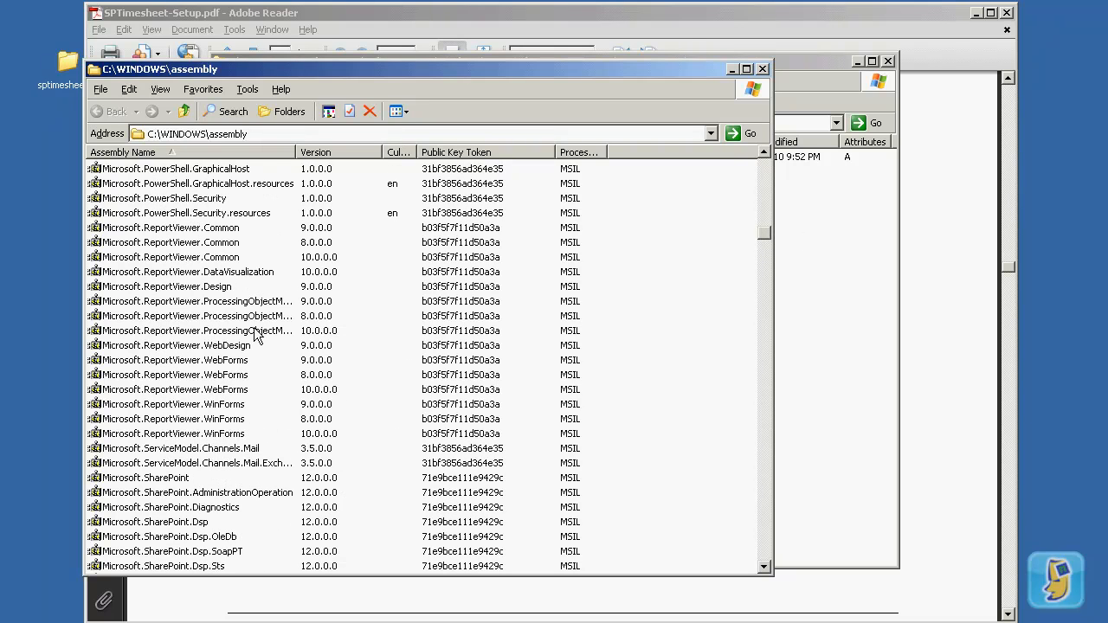
pyautogui.click(239, 390)
pyautogui.click(334, 400)
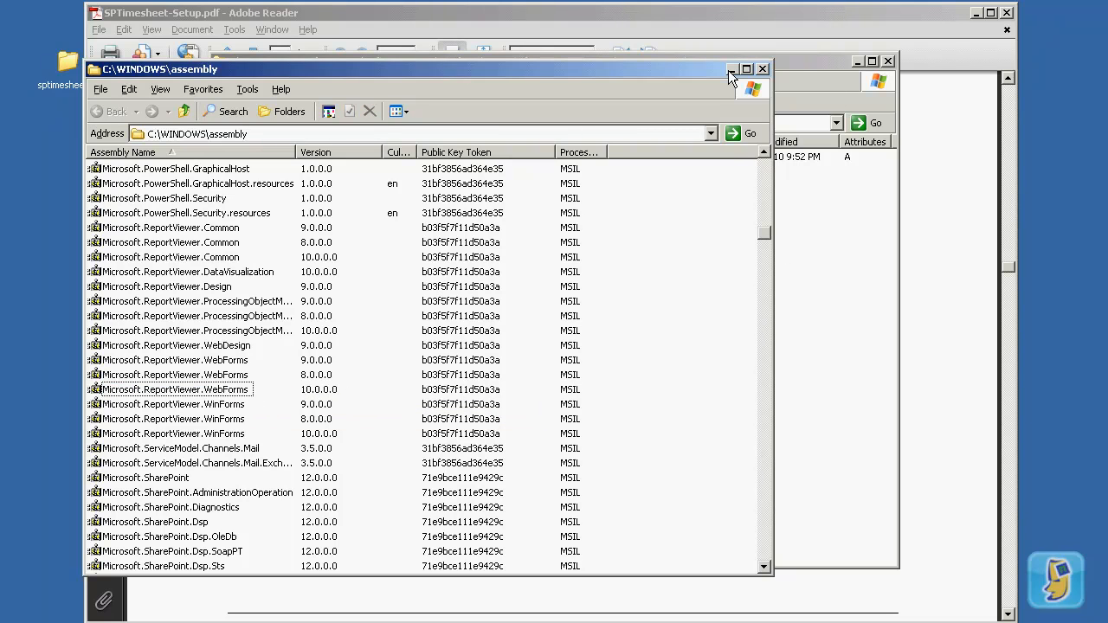
pyautogui.click(731, 71)
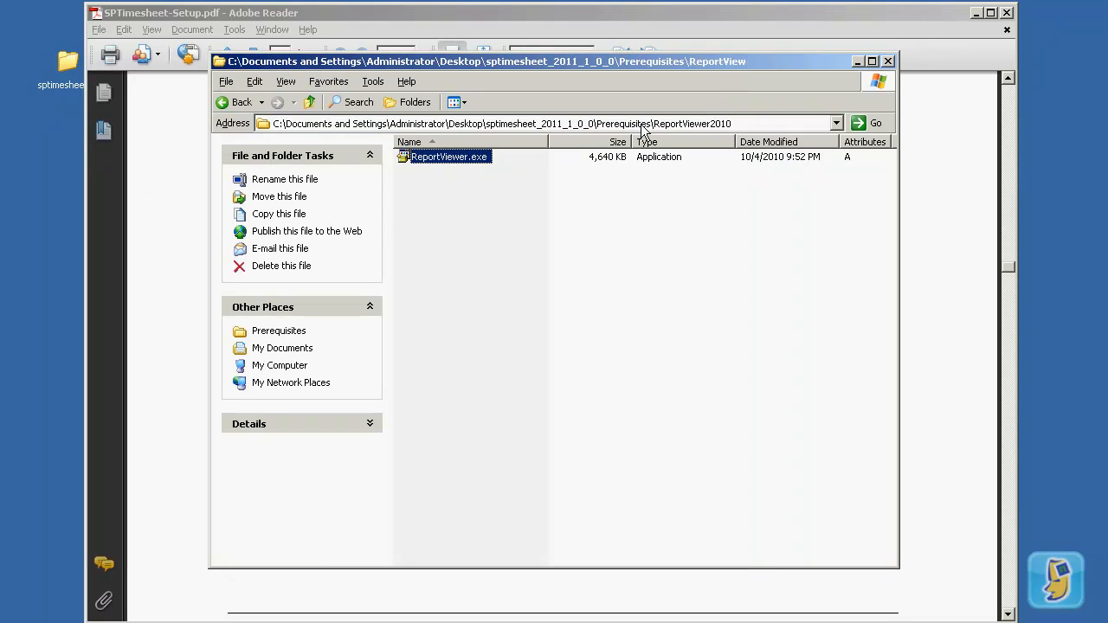
# Step: Add Telerik.Web.UI.dll from the Prerequisites\Telerik folder to C:\WINDOWS\assembly
pyautogui.click(311, 103)
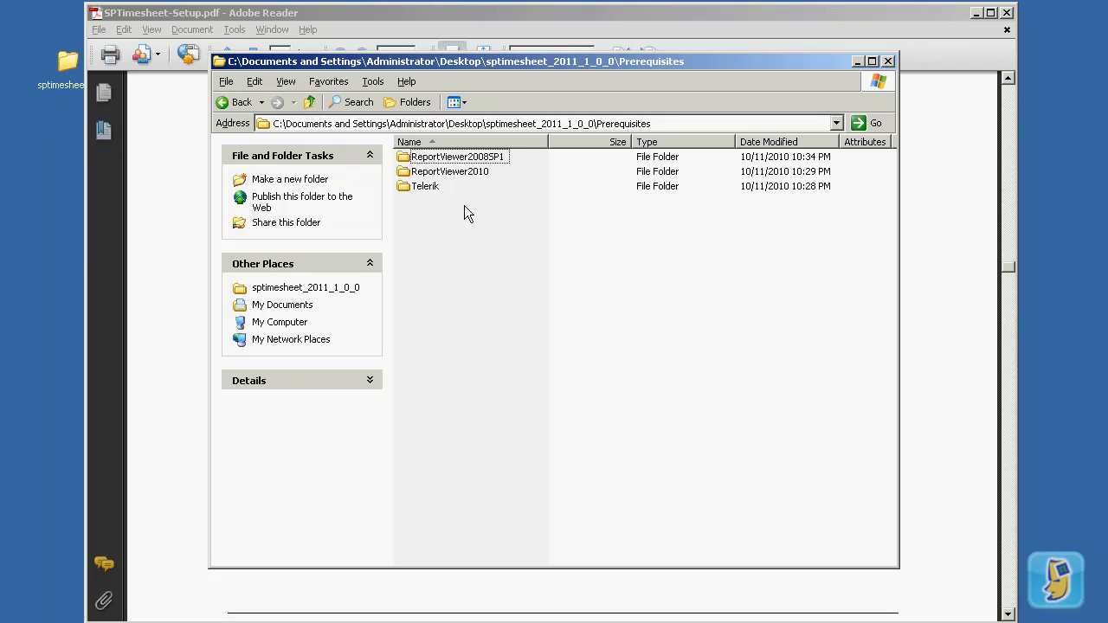
pyautogui.doubleClick(429, 188)
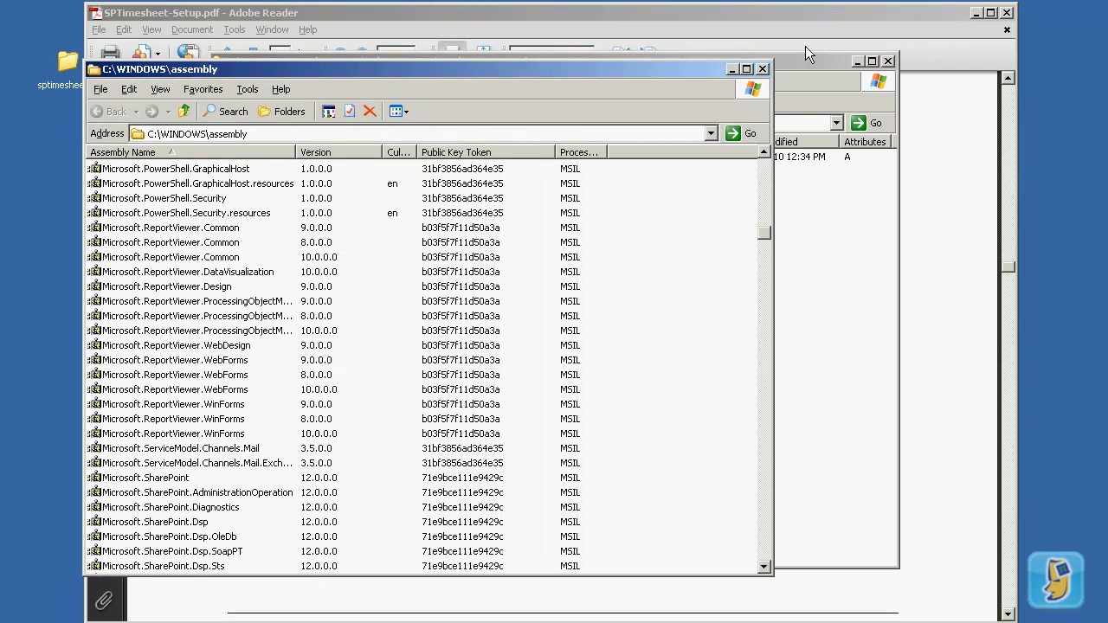
pyautogui.click(801, 64)
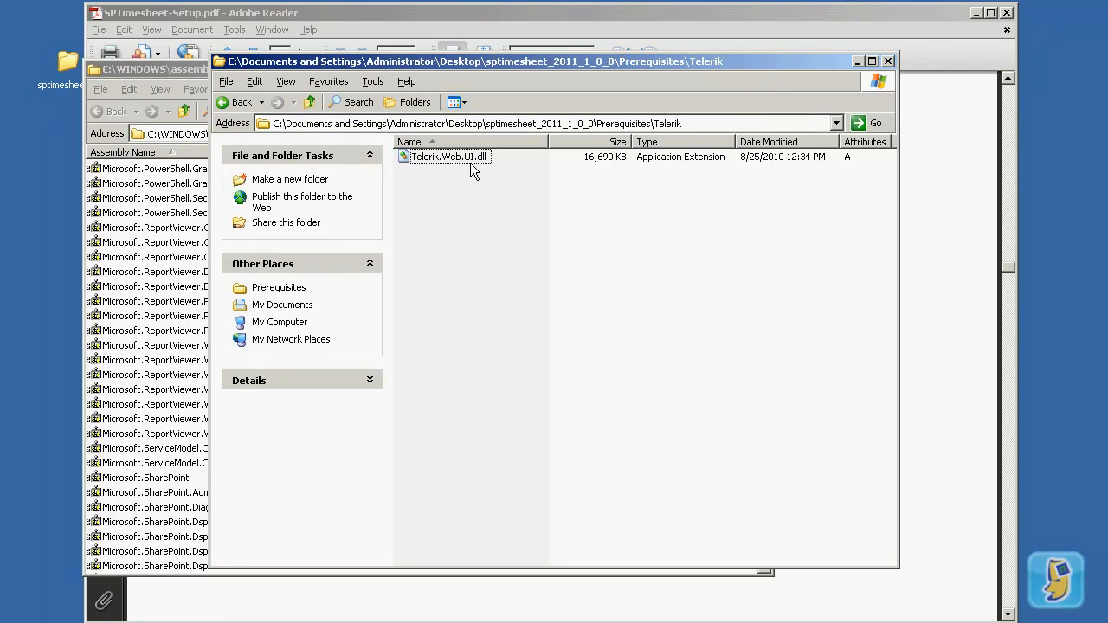
pyautogui.moveTo(470, 163); pyautogui.dragTo(189, 231)
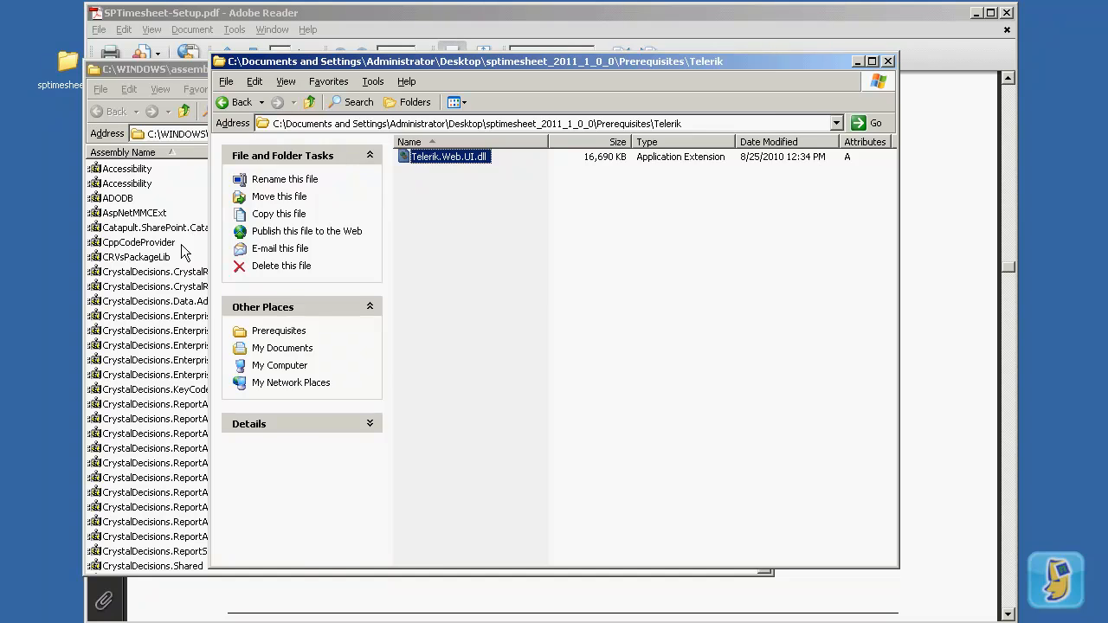
# Step: Locate the Telerik.Web.UI assembly version 2010.2.826.35 in C:\WINDOWS\assembly and select it
pyautogui.click(181, 244)
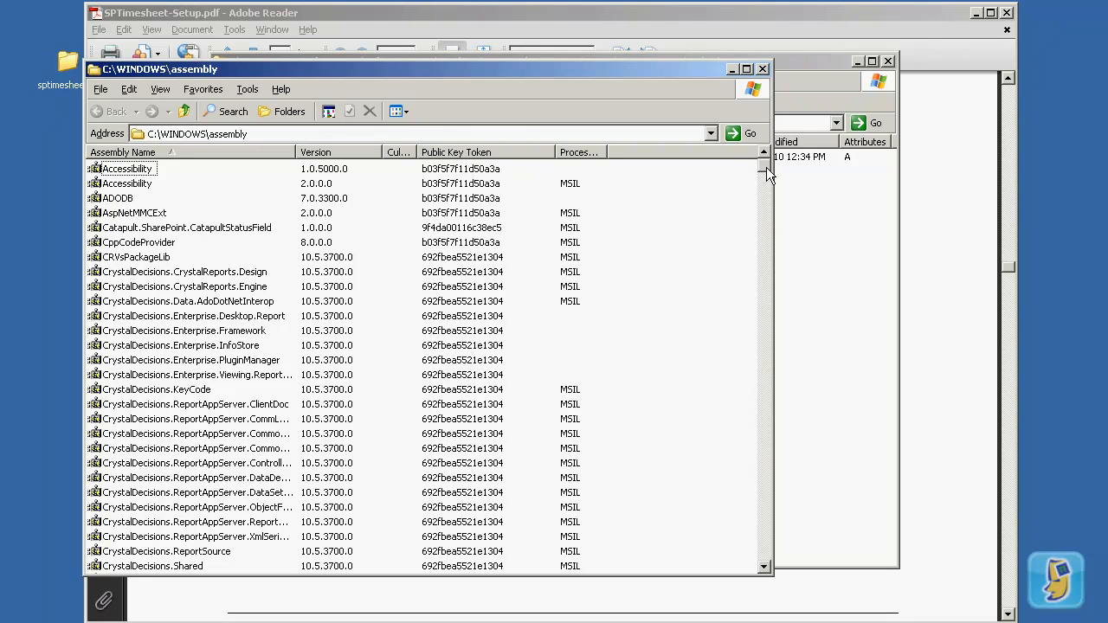
pyautogui.moveTo(766, 167); pyautogui.dragTo(765, 204)
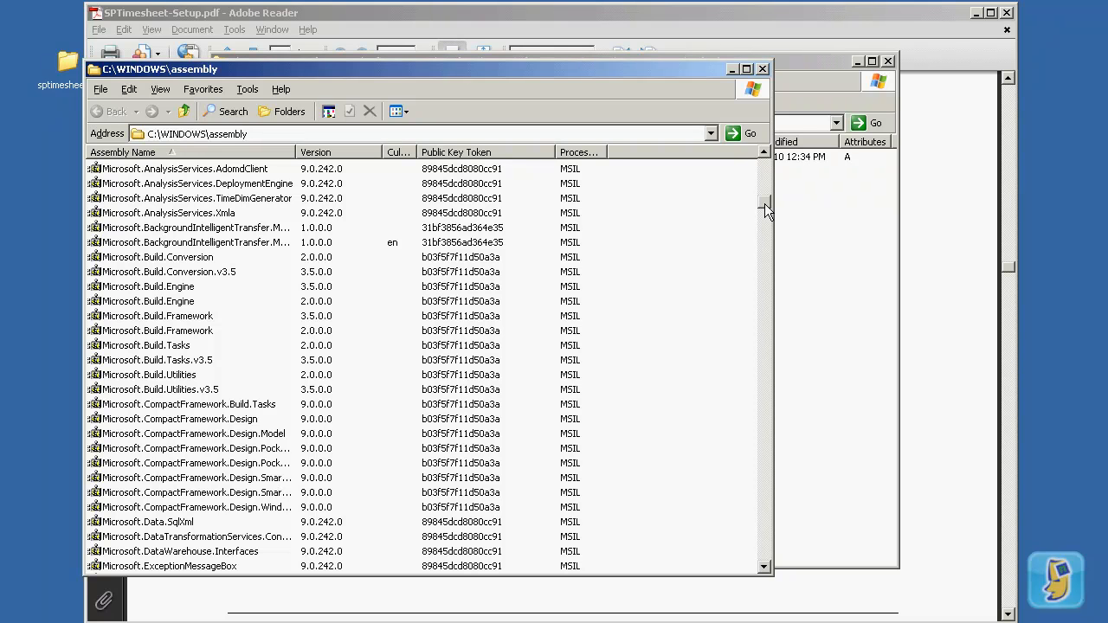
pyautogui.moveTo(765, 209); pyautogui.dragTo(793, 534)
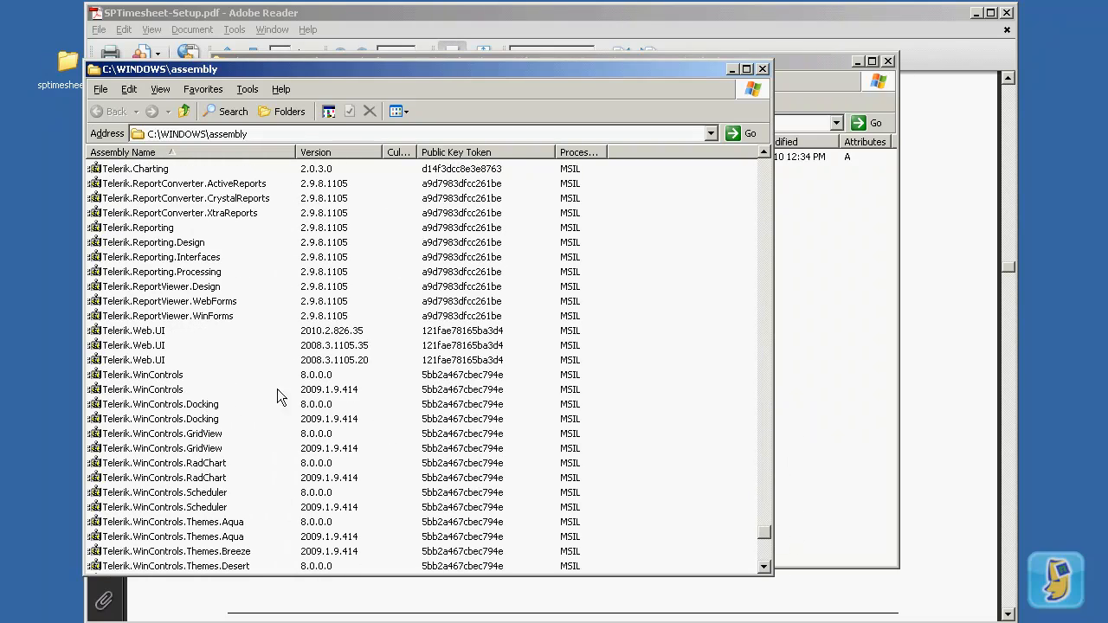
pyautogui.click(157, 332)
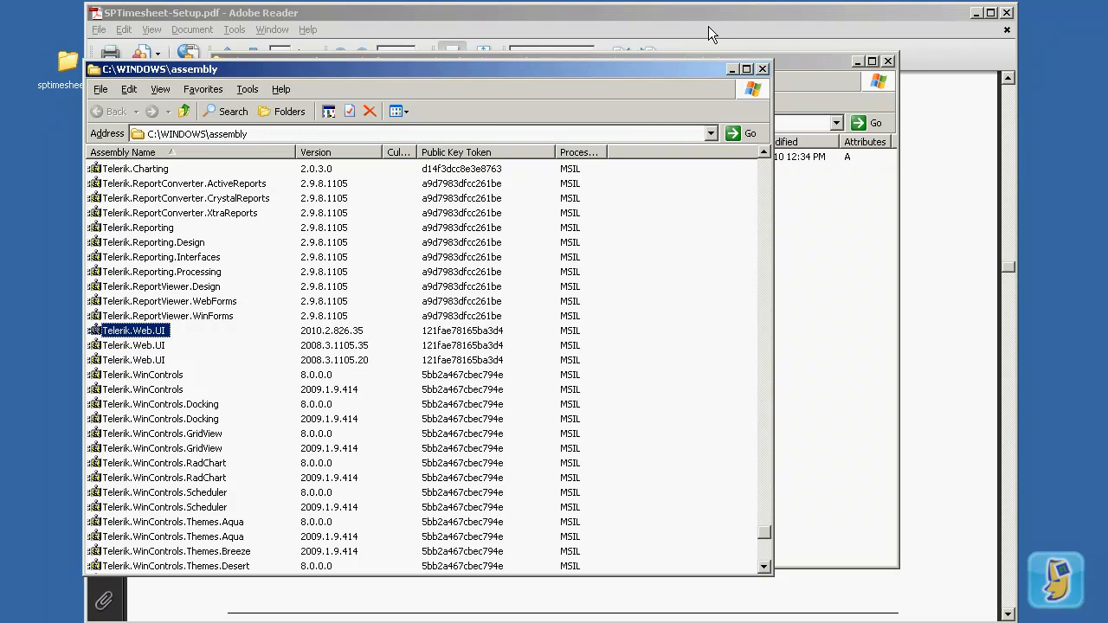
# Step: Minimize the assembly folder, duplicate web.config in the internal.sptimesheet.com80 folder, and rename the duplicate "Safe Copy of web.config"
pyautogui.click(731, 70)
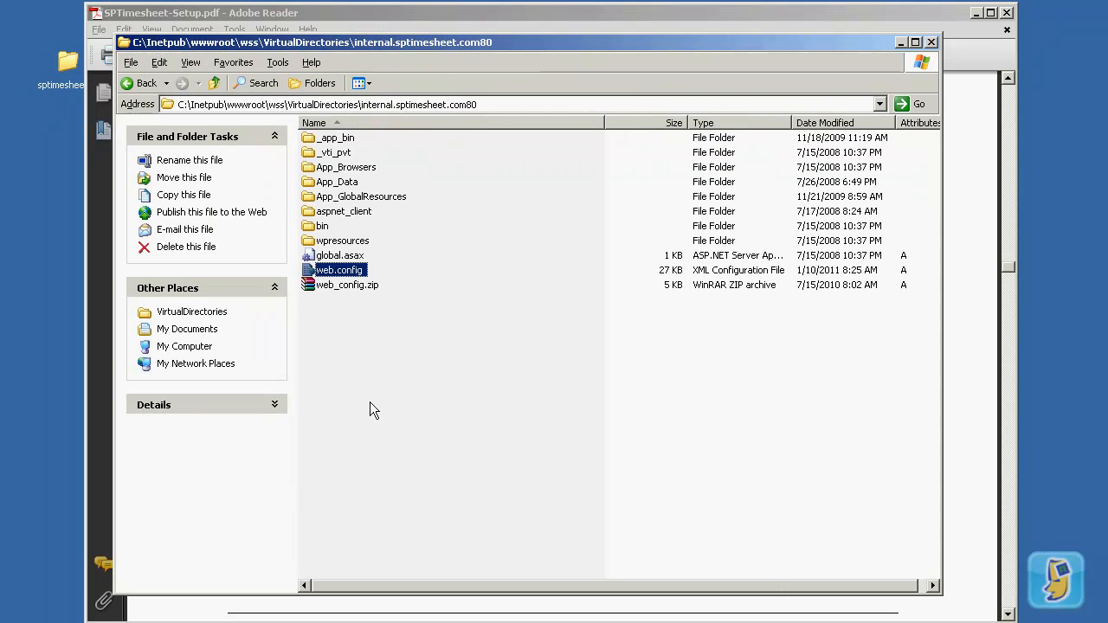
pyautogui.click(401, 105)
pyautogui.moveTo(478, 105); pyautogui.dragTo(359, 104)
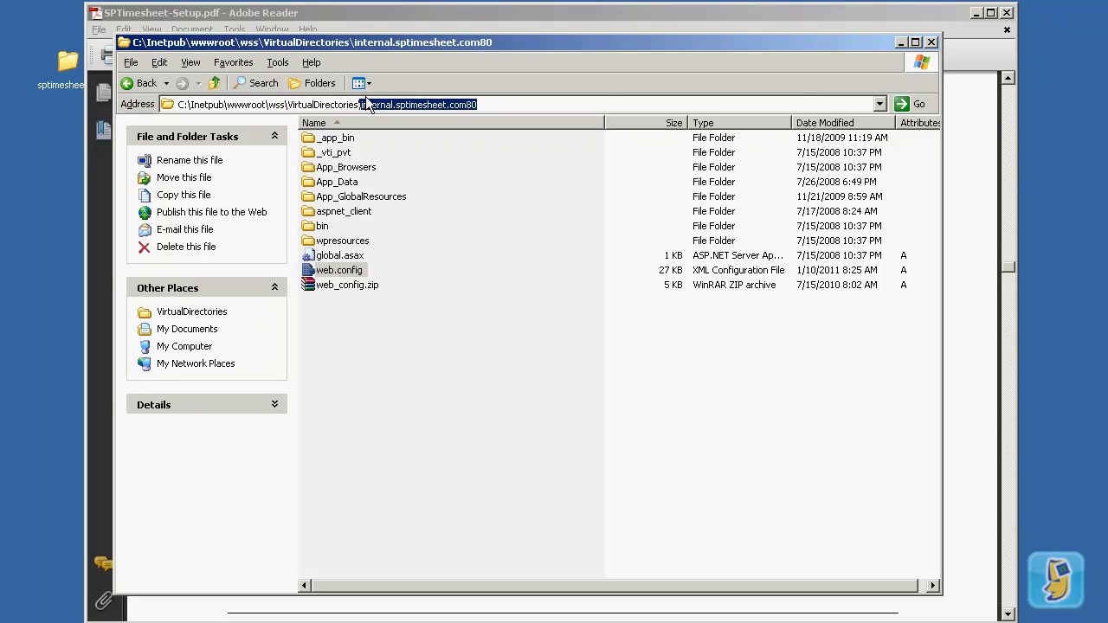
pyautogui.click(376, 381)
pyautogui.moveTo(345, 270); pyautogui.dragTo(359, 321)
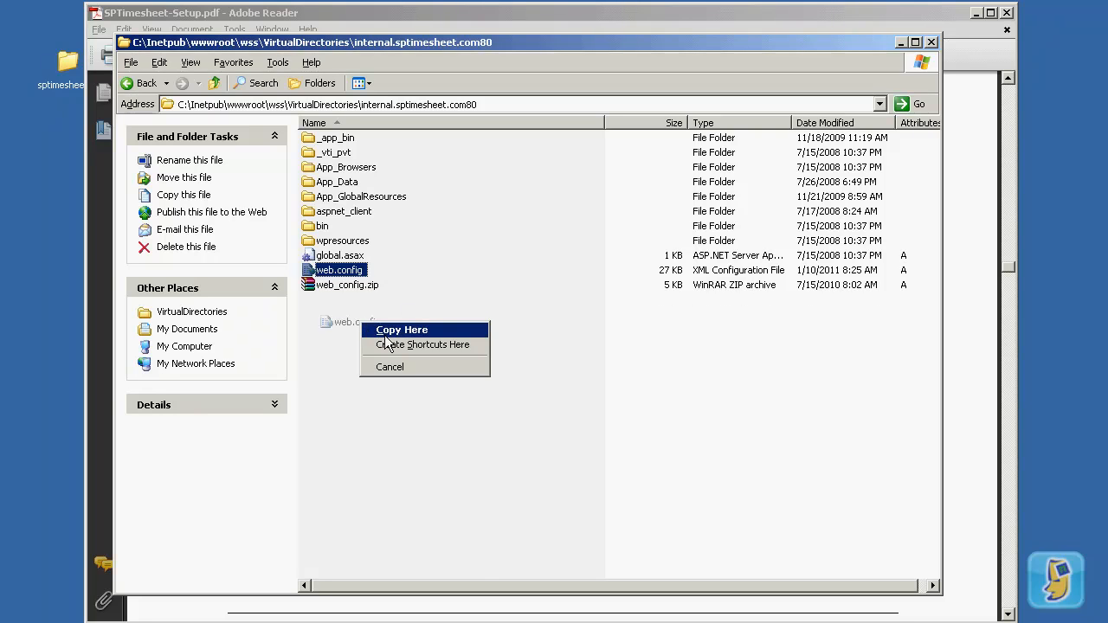
pyautogui.click(381, 329)
pyautogui.click(316, 302)
pyautogui.press('Home')
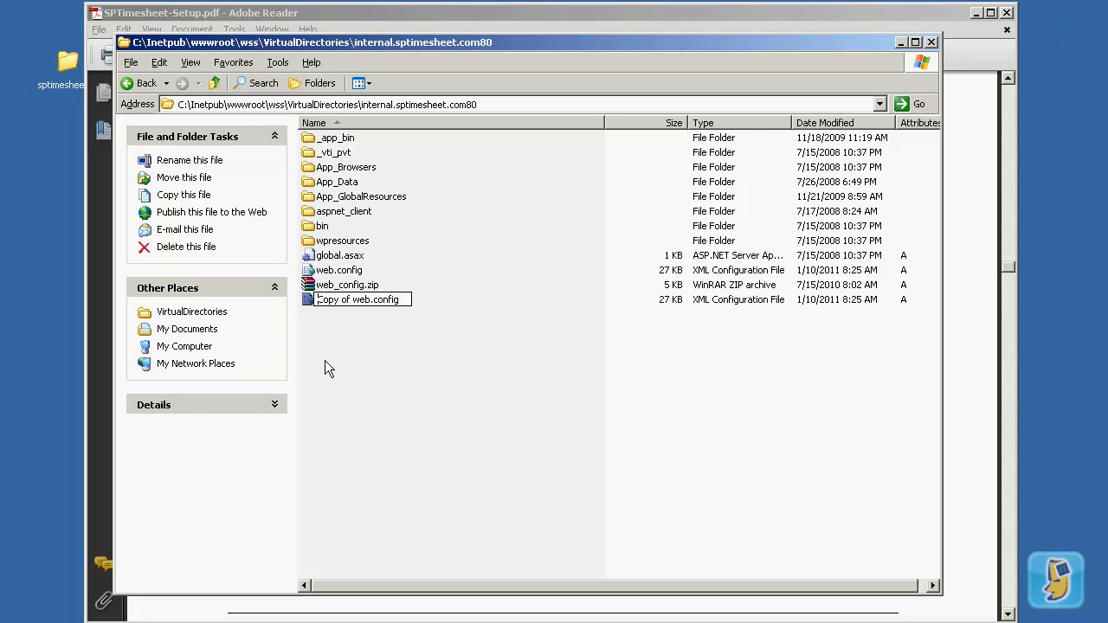
pyautogui.write('Safe')
pyautogui.click(322, 362)
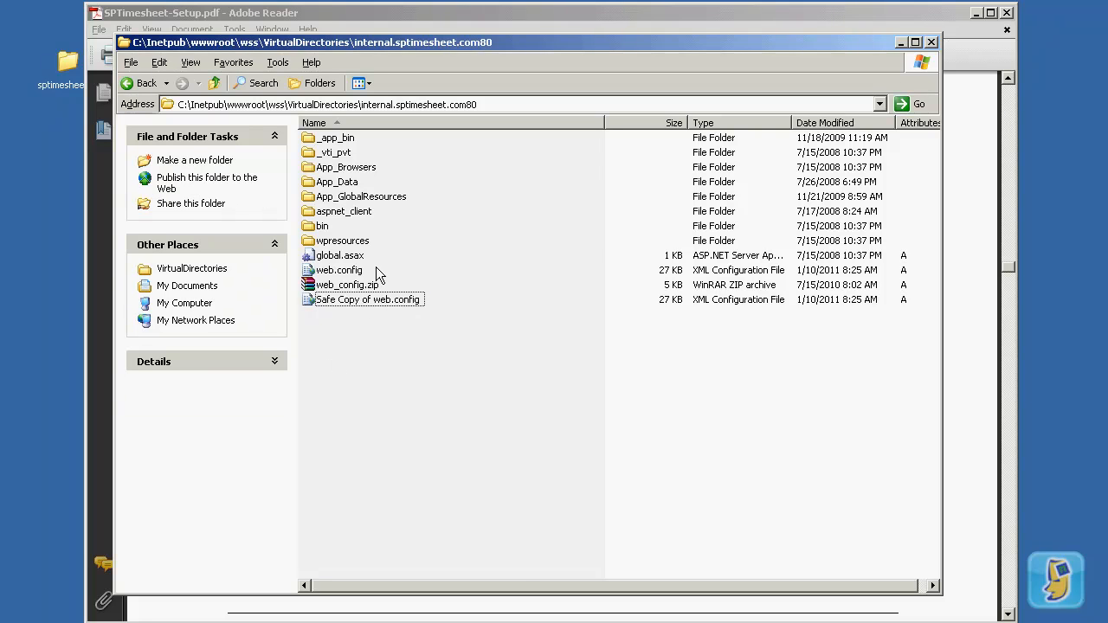
# Step: Open the original web.config in Notepad++ and search it for the ReportViewer occurrences
pyautogui.rightClick(351, 274)
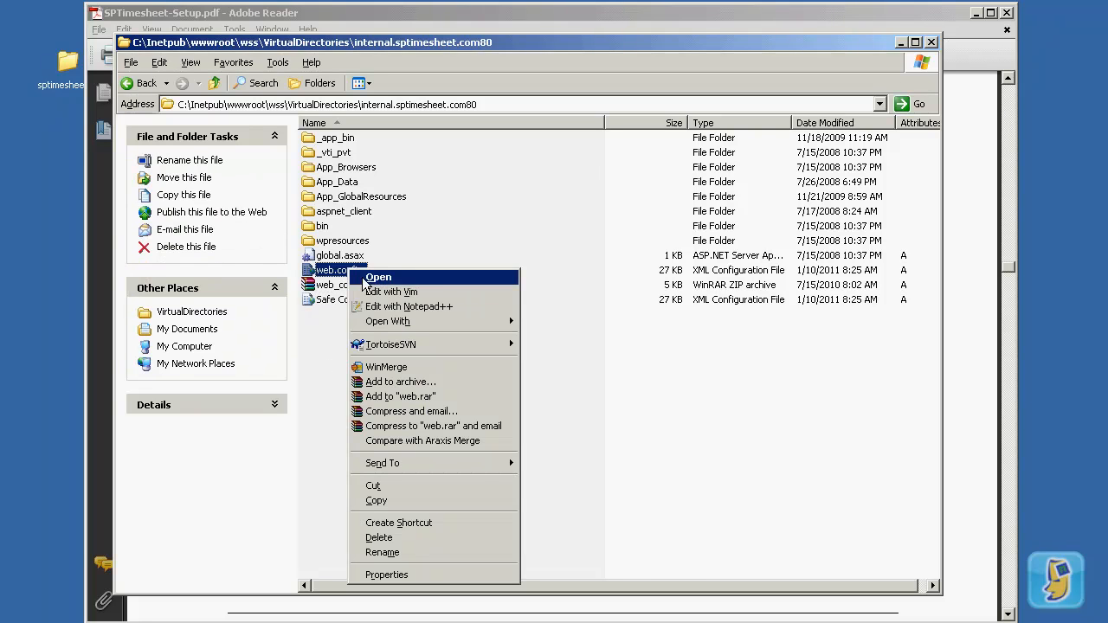
pyautogui.click(405, 307)
pyautogui.click(392, 166)
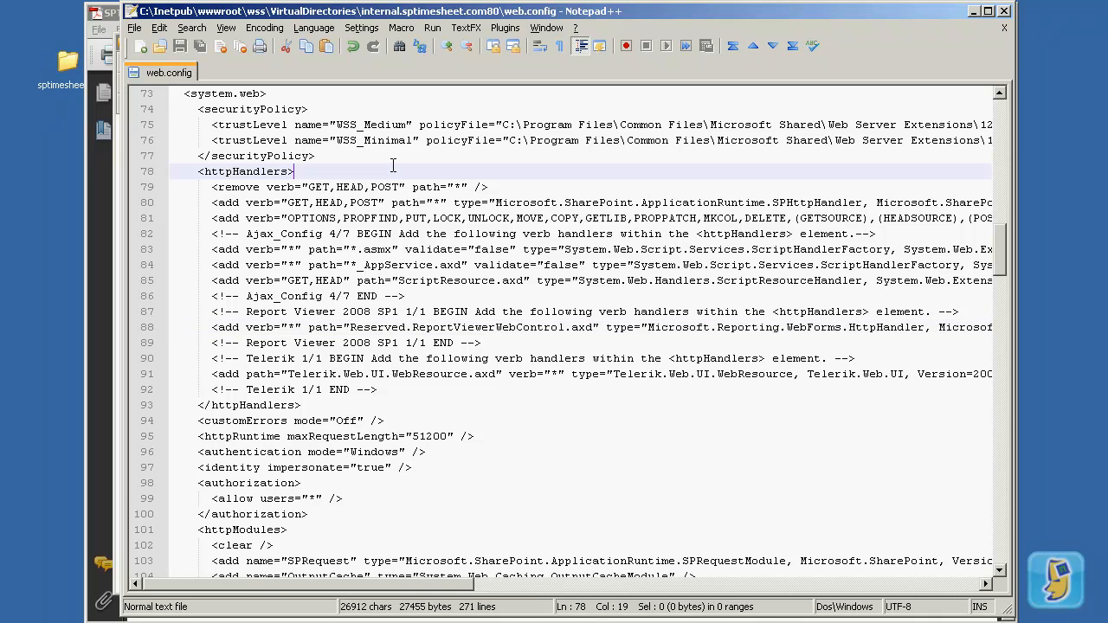
pyautogui.hotkey('ctrl', 'f')
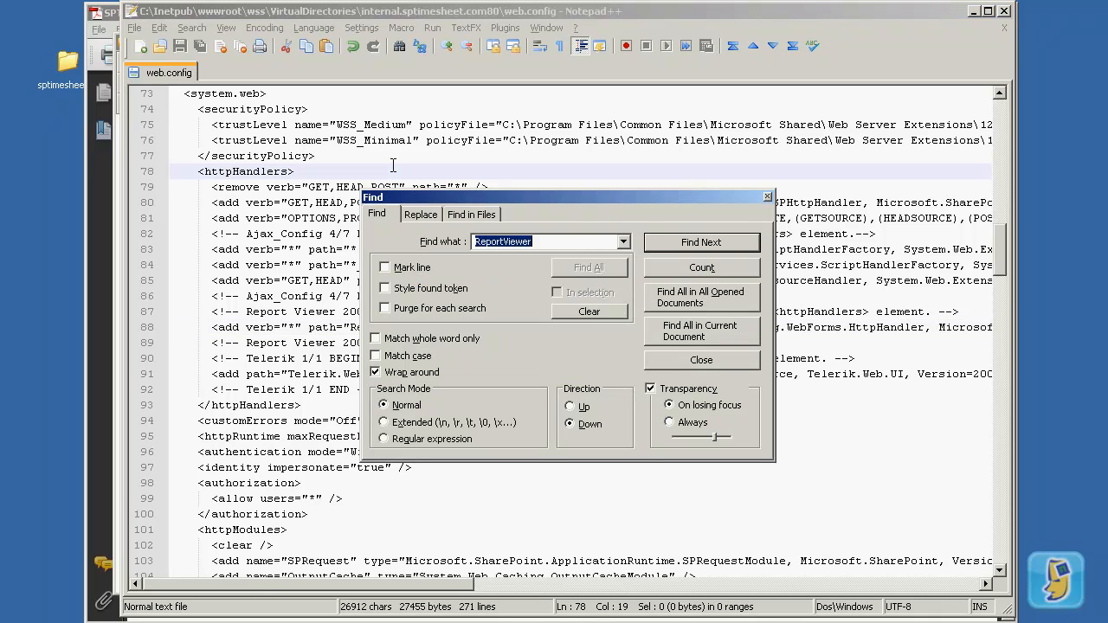
pyautogui.click(704, 243)
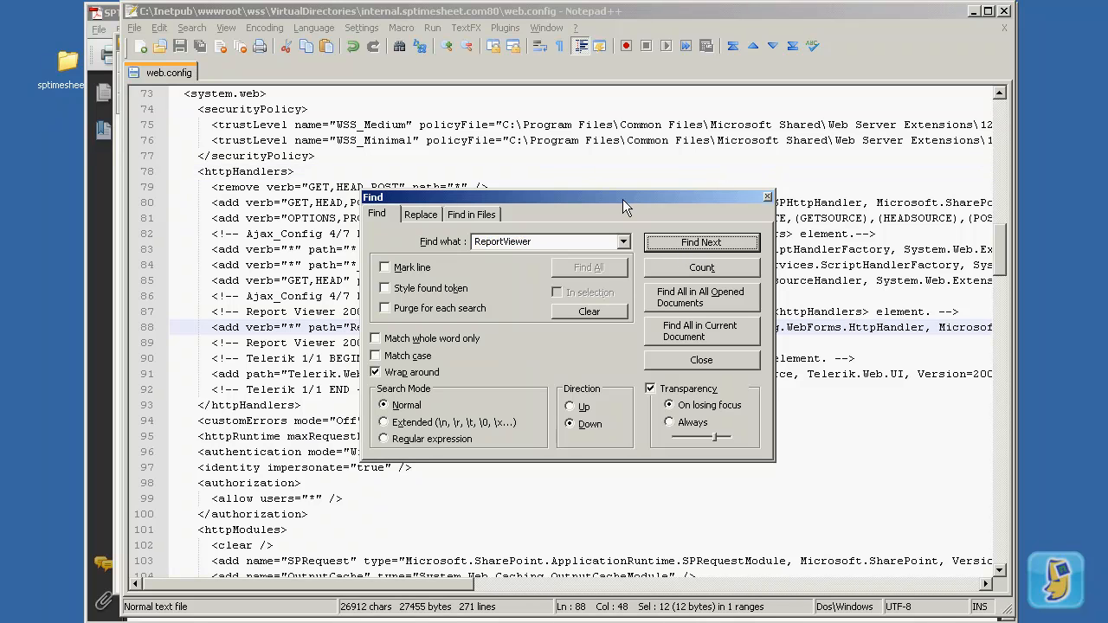
pyautogui.moveTo(623, 200); pyautogui.dragTo(644, 167)
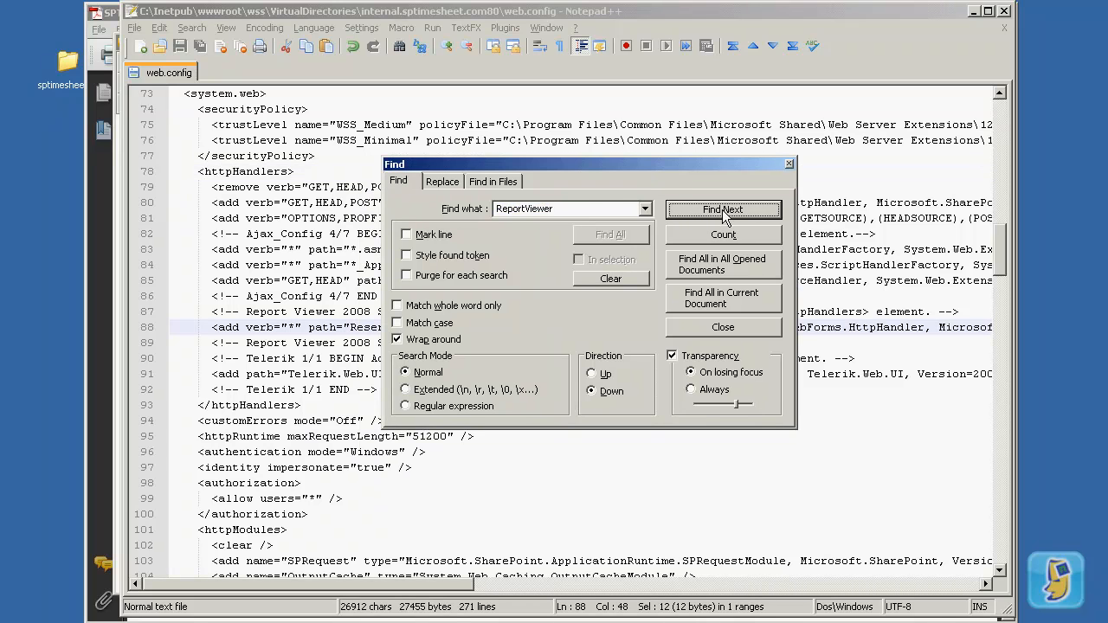
pyautogui.click(722, 209)
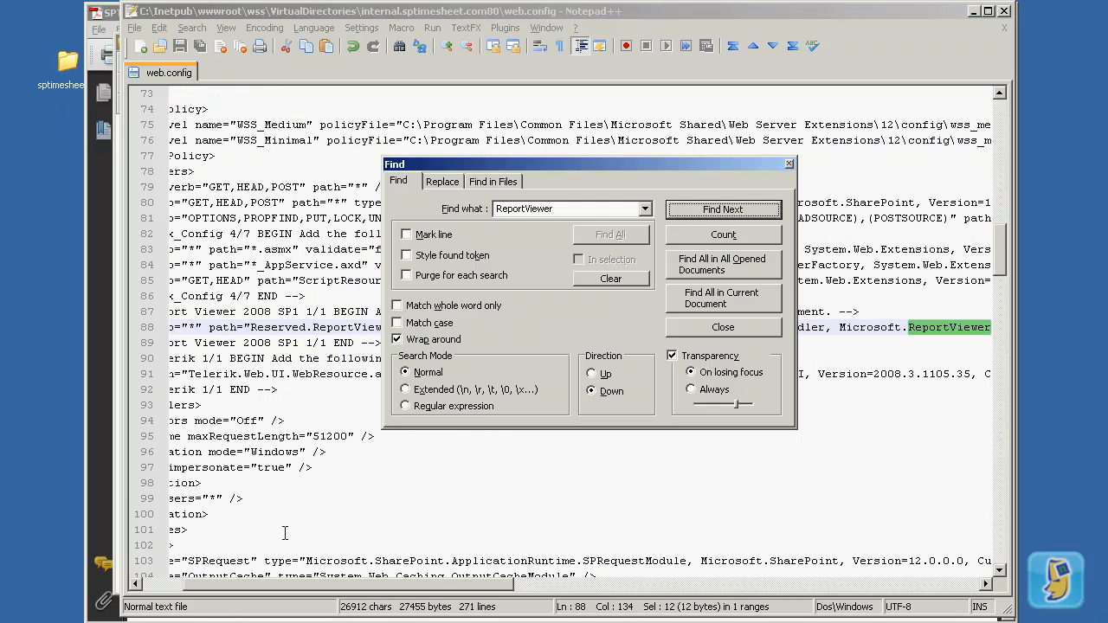
# Step: Close the search and highlight the version number in the existing ReportViewer handler entry on line 88
pyautogui.click(154, 590)
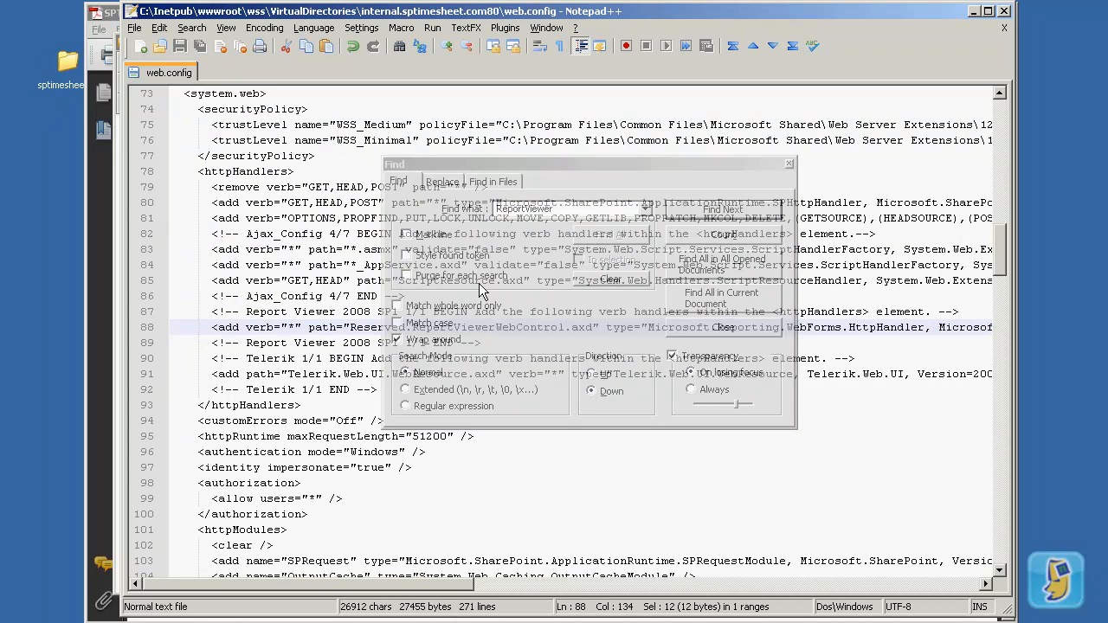
pyautogui.click(308, 326)
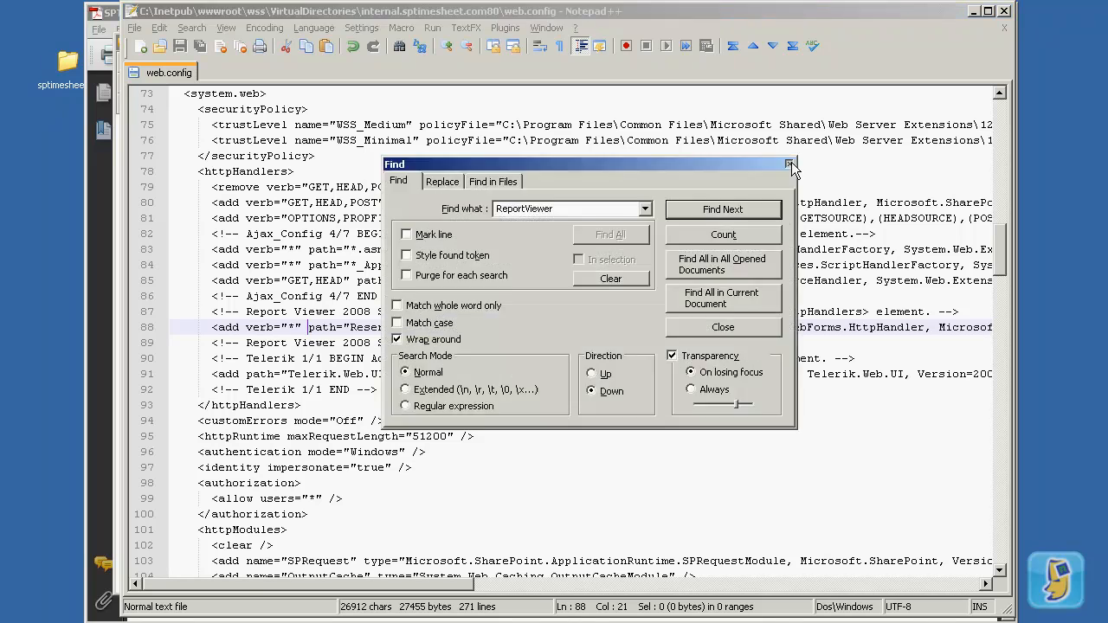
pyautogui.click(789, 163)
pyautogui.moveTo(216, 589); pyautogui.dragTo(381, 589)
pyautogui.moveTo(835, 328); pyautogui.dragTo(886, 327)
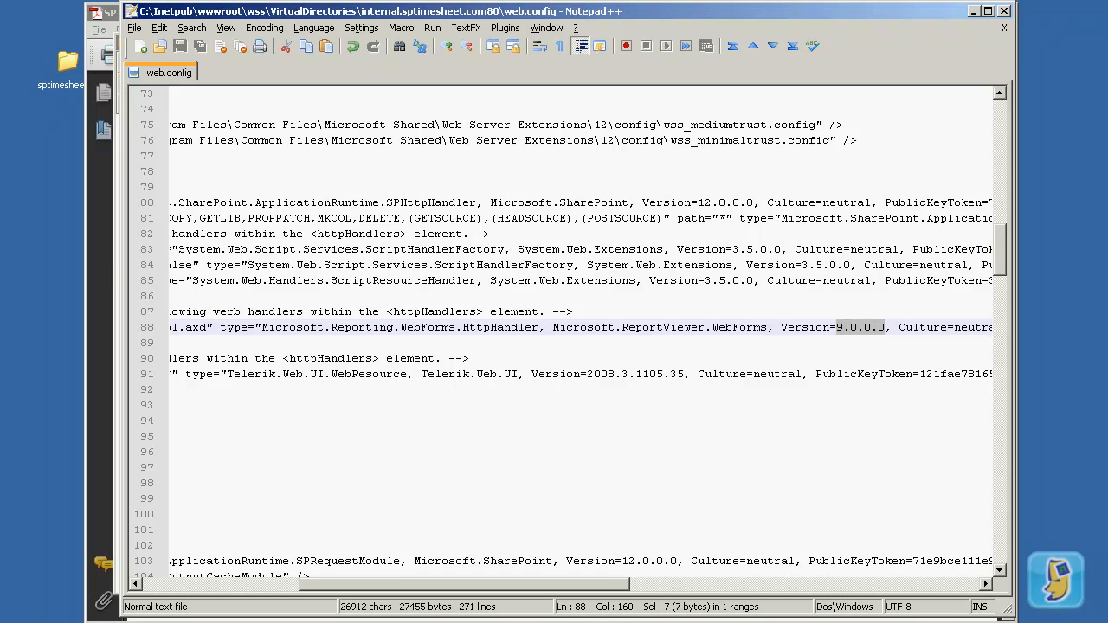
# Step: Switch to SPTimesheet-Setup.pdf in Adobe Reader and copy the Microsoft Report Viewer 2010 httpHandlers entry, Version=10.0.0.0
pyautogui.hotkey('alt', 'Tab')
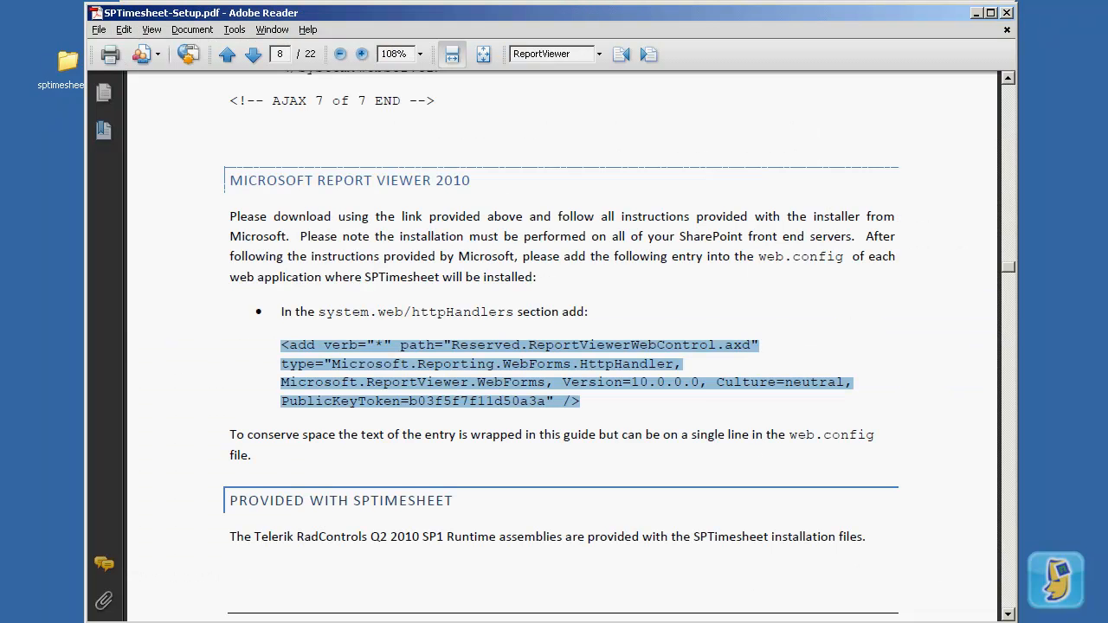
pyautogui.click(606, 403)
pyautogui.moveTo(591, 403); pyautogui.dragTo(289, 345)
pyautogui.rightClick(299, 350)
pyautogui.click(331, 362)
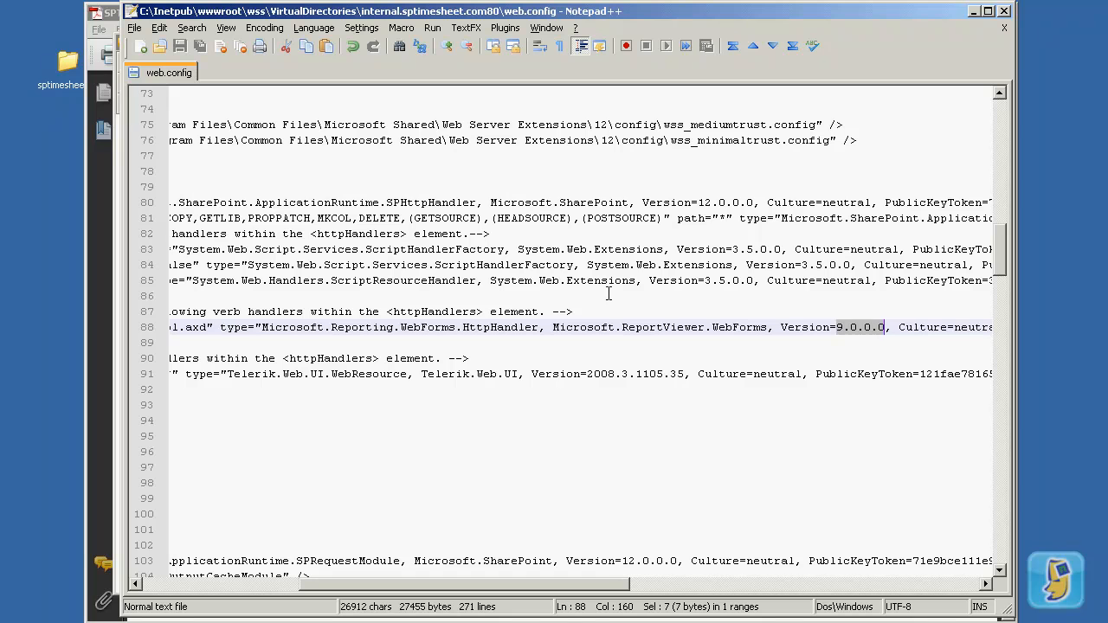
# Step: Paste the copied handler entry into web.config on a new line directly below the existing ReportViewer handler on line 88
pyautogui.moveTo(489, 590); pyautogui.dragTo(682, 591)
pyautogui.click(803, 328)
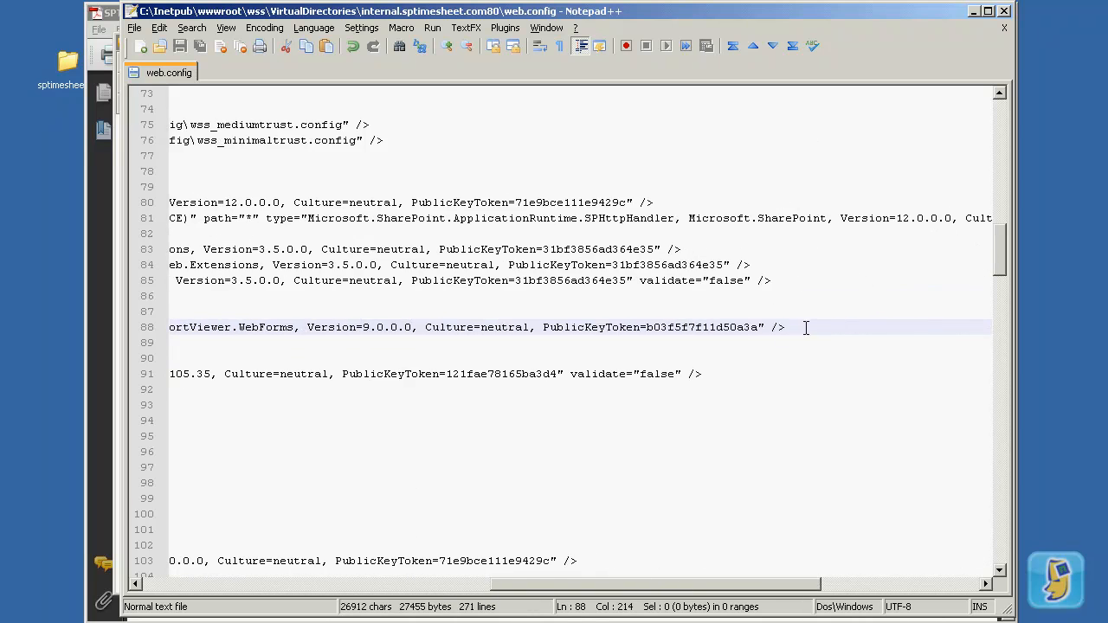
pyautogui.press('Return')
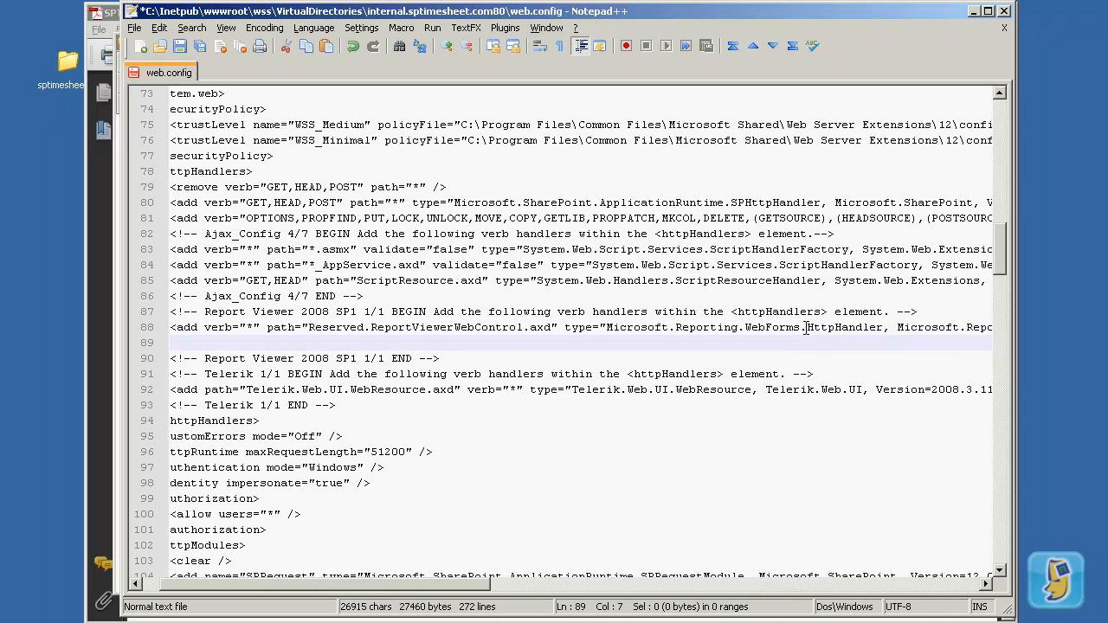
pyautogui.hotkey('ctrl', 'v')
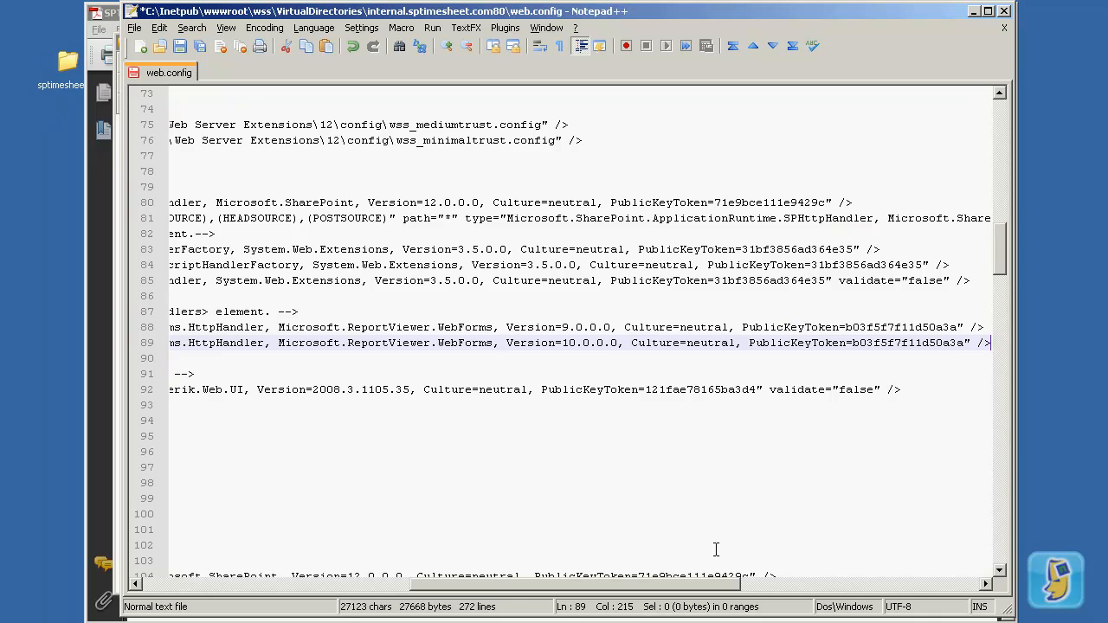
# Step: Check the version number of the pasted ReportViewer handler against the older entry above it
pyautogui.moveTo(511, 598); pyautogui.dragTo(207, 594)
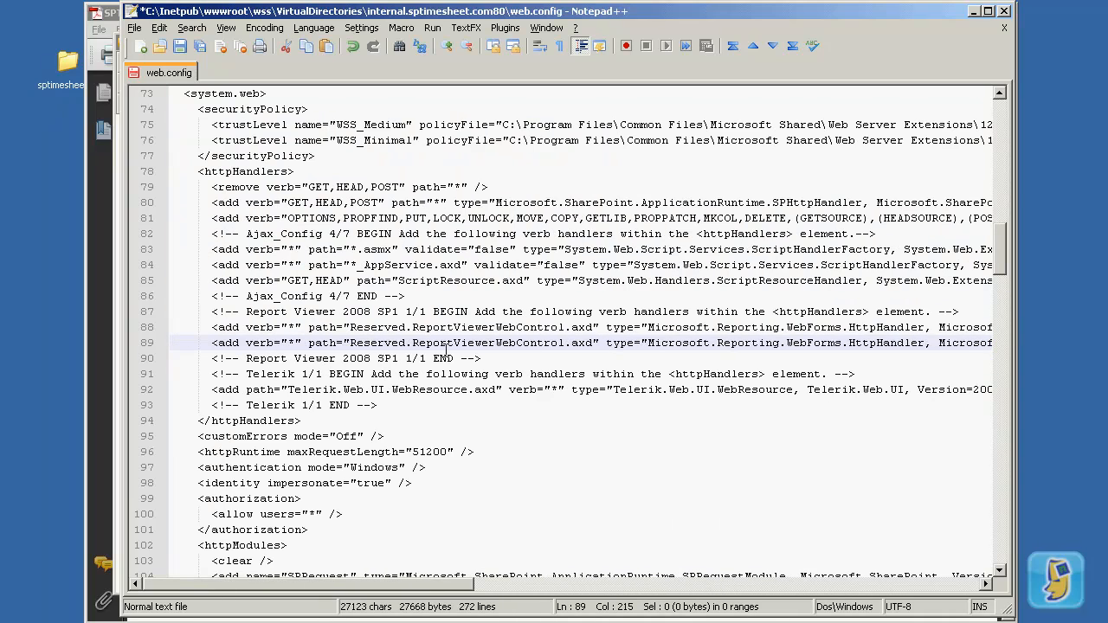
pyautogui.moveTo(440, 598); pyautogui.dragTo(643, 597)
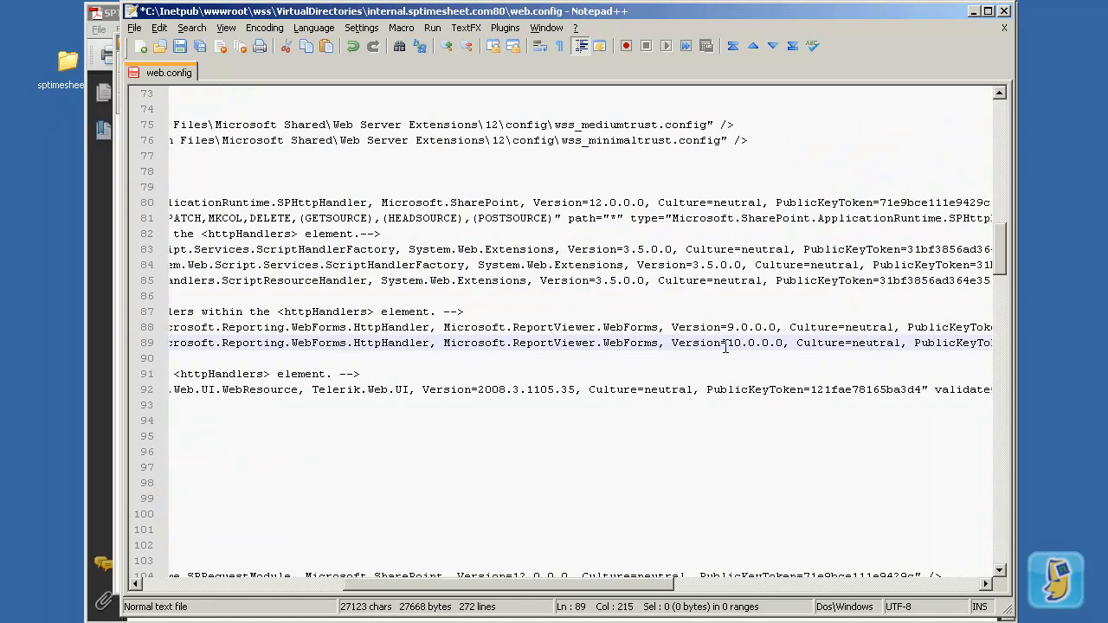
pyautogui.moveTo(732, 346); pyautogui.dragTo(784, 343)
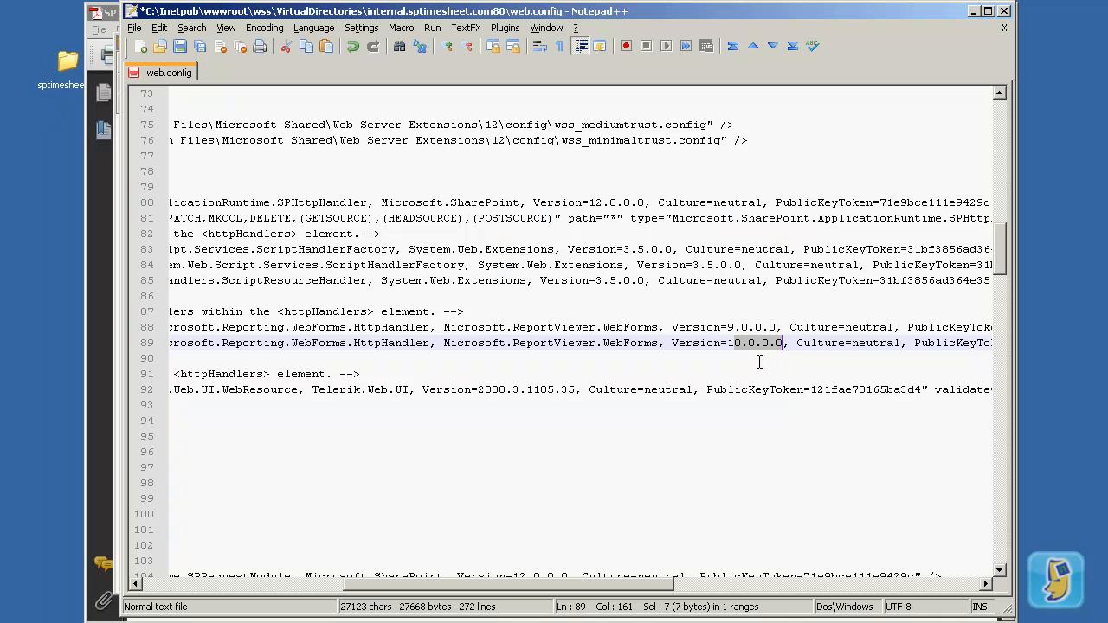
# Step: Delete the old ReportViewer Version=9.0.0.0 handler entry on line 88 and remove the blank line it leaves
pyautogui.moveTo(644, 585); pyautogui.dragTo(742, 585)
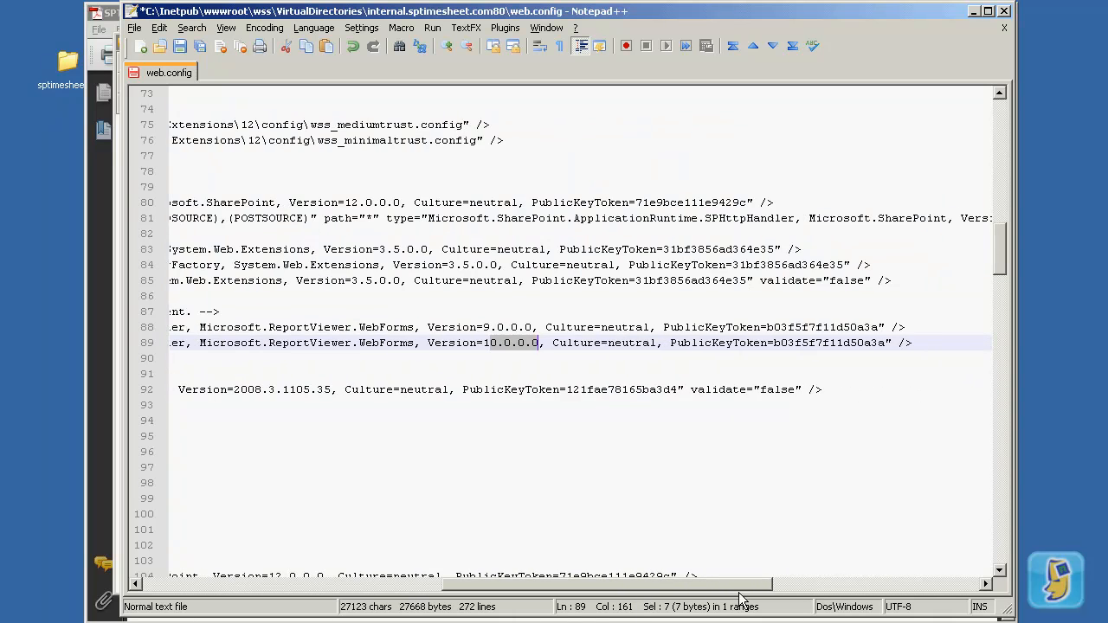
pyautogui.moveTo(913, 331); pyautogui.dragTo(170, 327)
pyautogui.rightClick(252, 328)
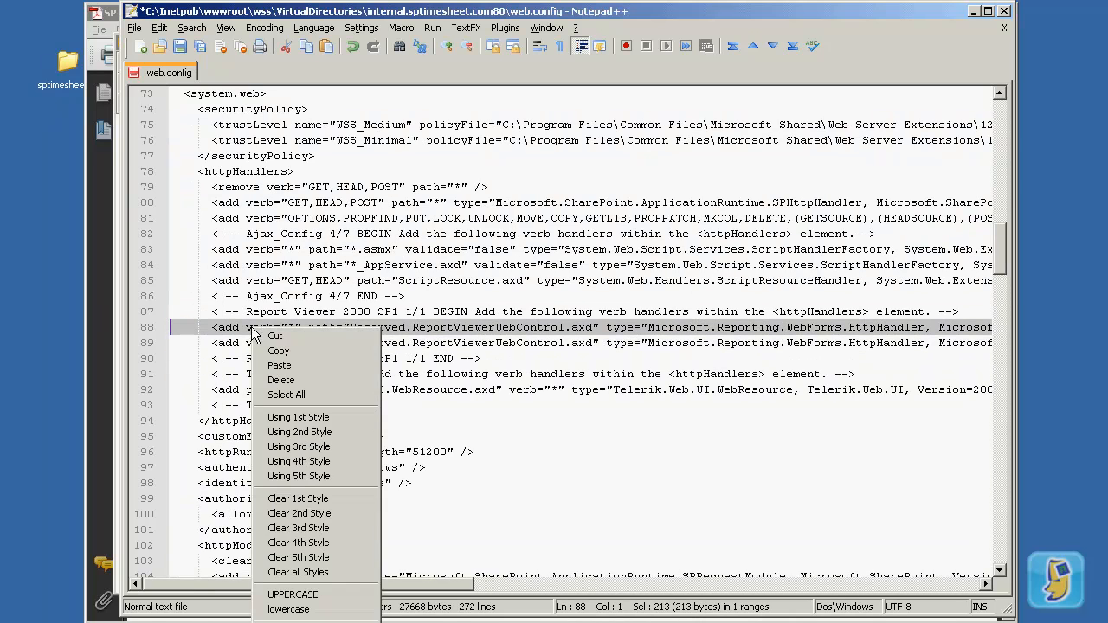
pyautogui.click(301, 381)
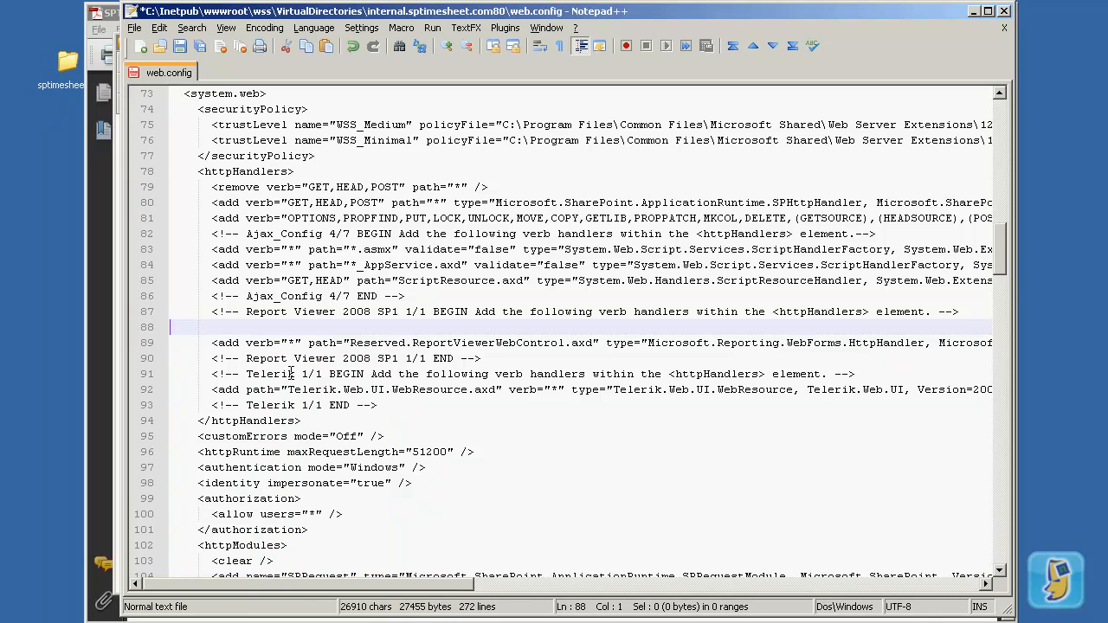
pyautogui.press('BackSpace')
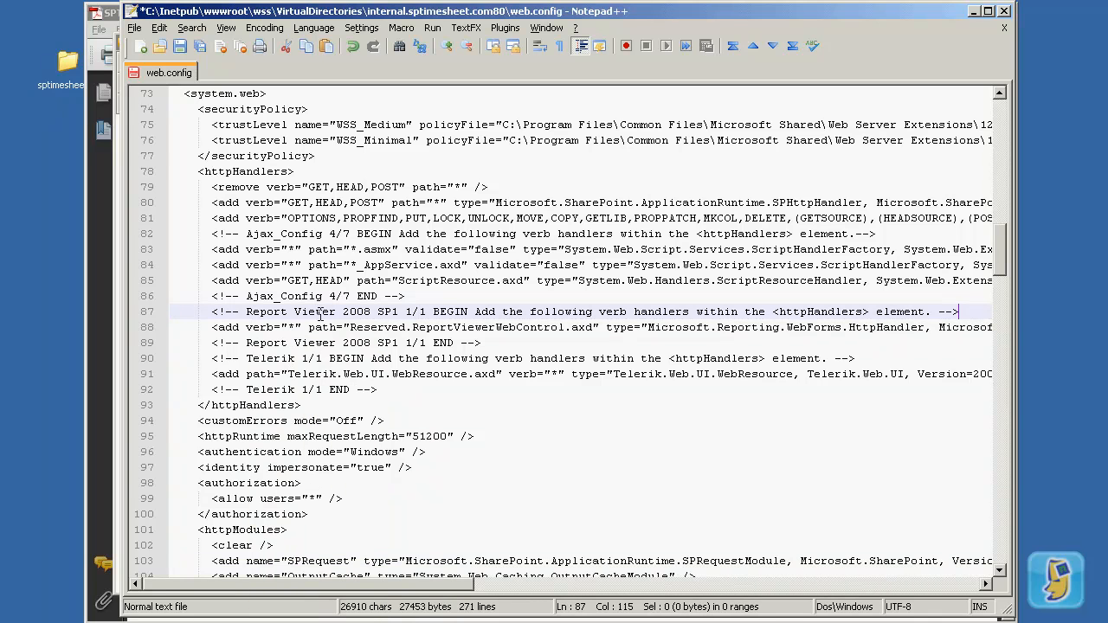
# Step: Change the year to 2010 in both the BEGIN and END Report Viewer comments around the handler entry
pyautogui.moveTo(358, 312); pyautogui.dragTo(372, 308)
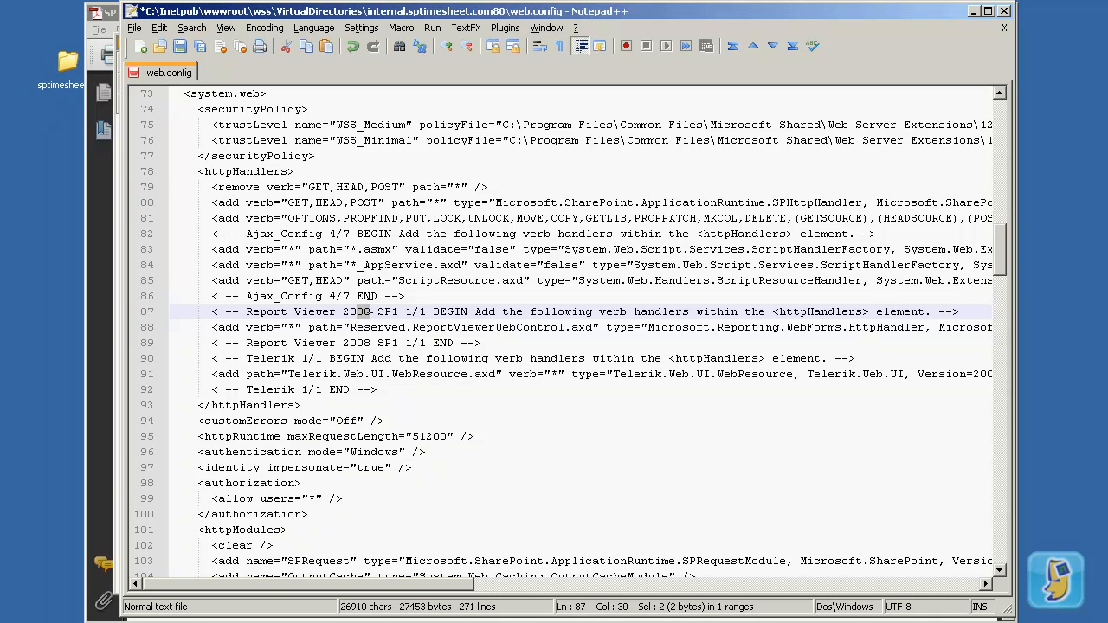
pyautogui.write('10')
pyautogui.moveTo(356, 343); pyautogui.dragTo(369, 343)
pyautogui.write('10')
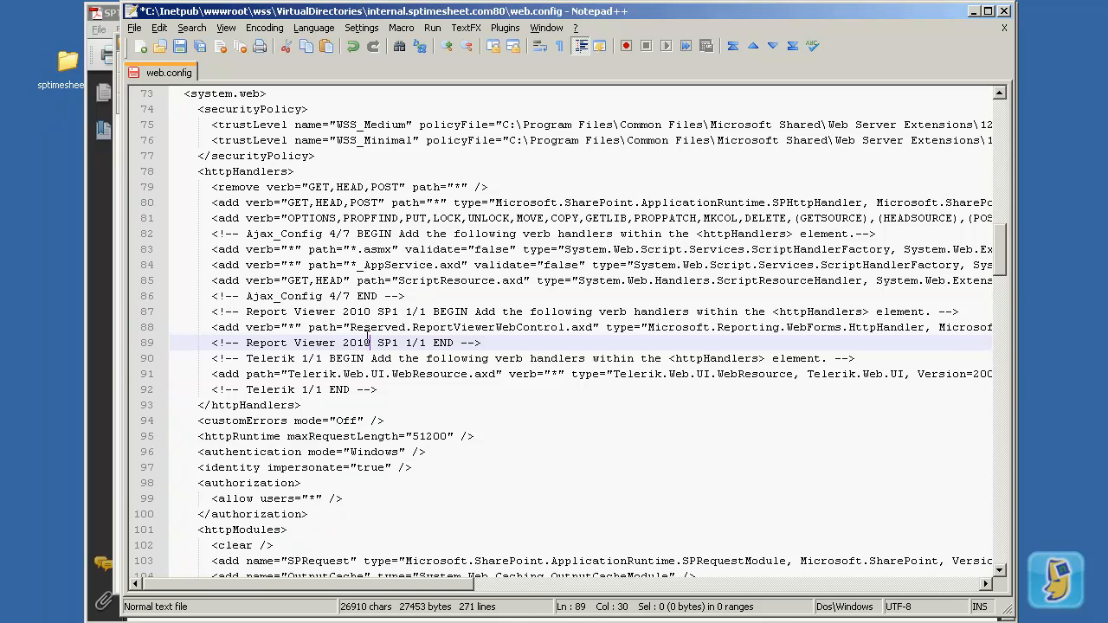
# Step: Copy the Telerik.Web.UI.WebResource.axd handler entry, Version=2010.2.826.35, from the setup guide's Telerik RadControls section and return to web.config in Notepad++
pyautogui.hotkey('alt', 'Tab')
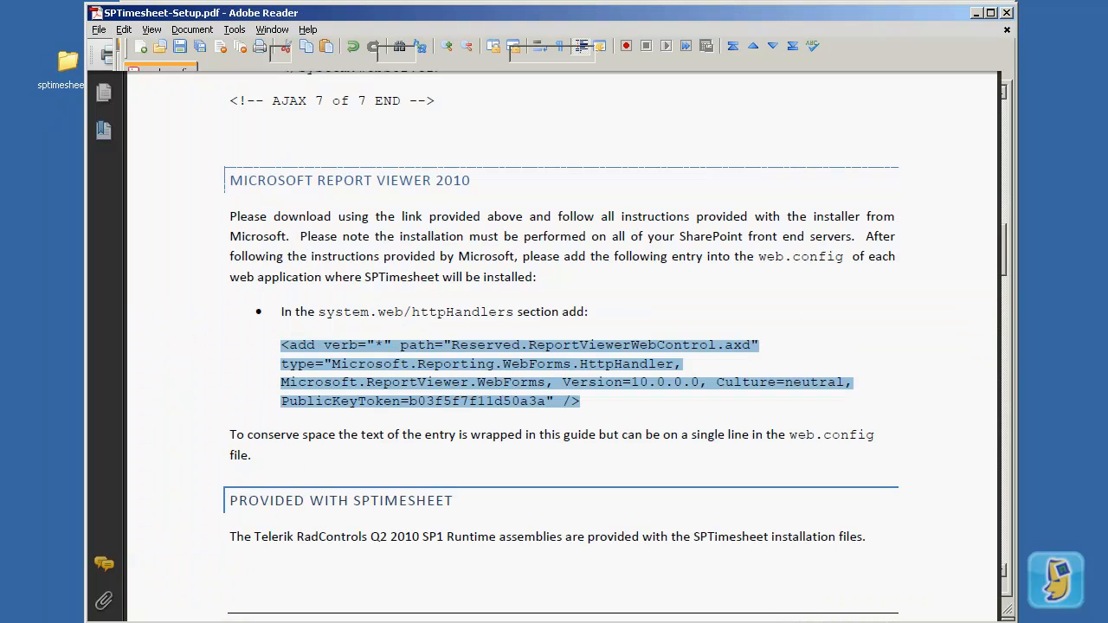
pyautogui.click(535, 418)
pyautogui.scroll(-3, 535, 419)
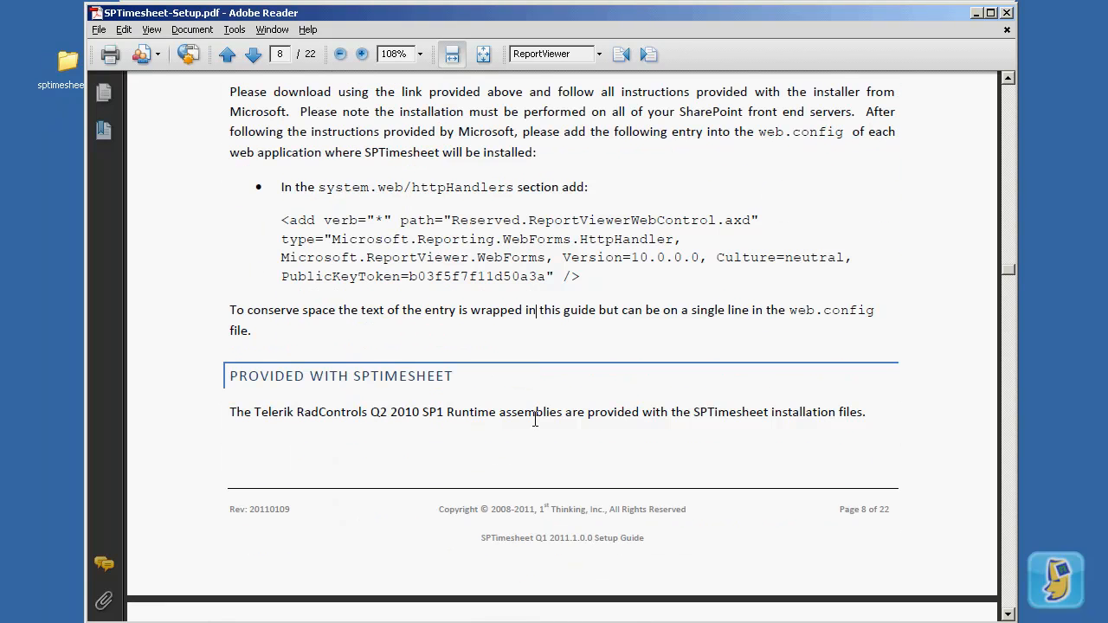
pyautogui.scroll(-11, 535, 420)
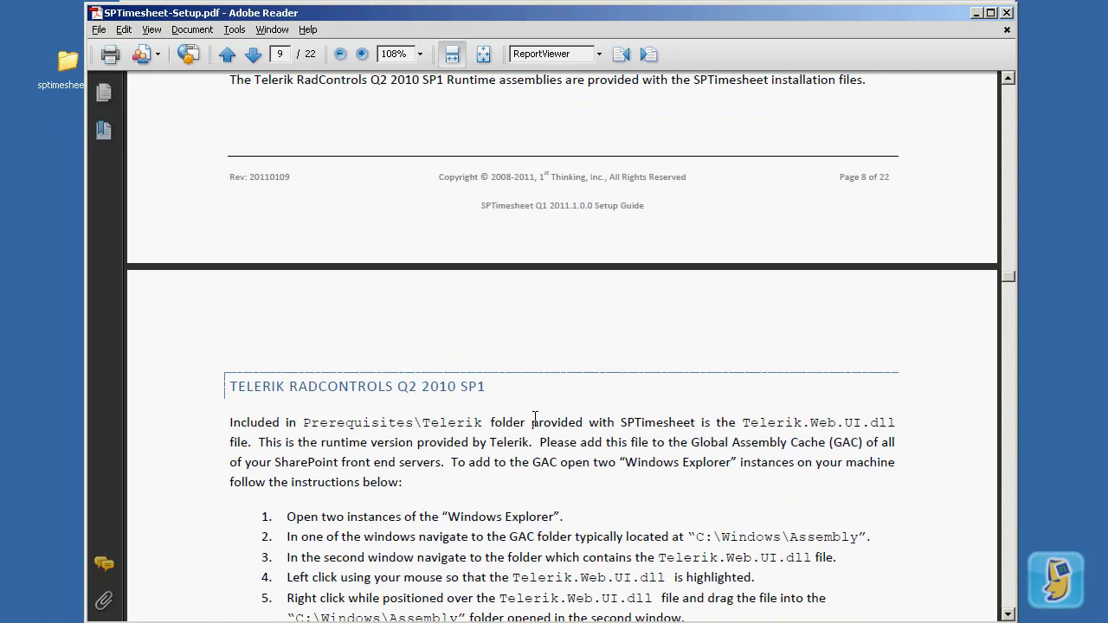
pyautogui.scroll(-2, 535, 418)
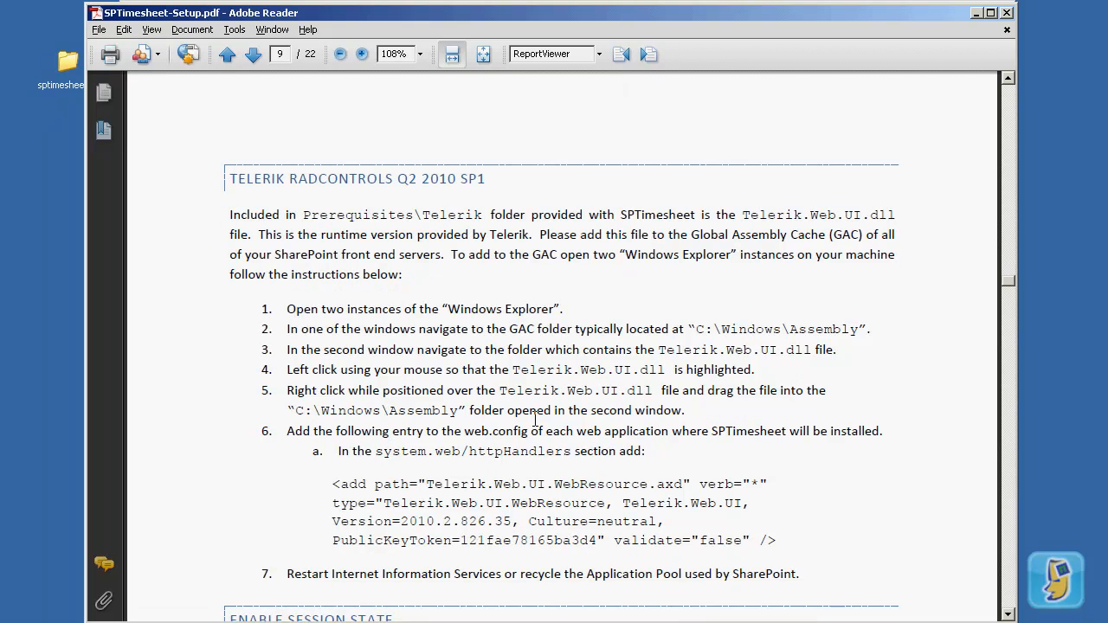
pyautogui.moveTo(312, 369); pyautogui.dragTo(665, 371)
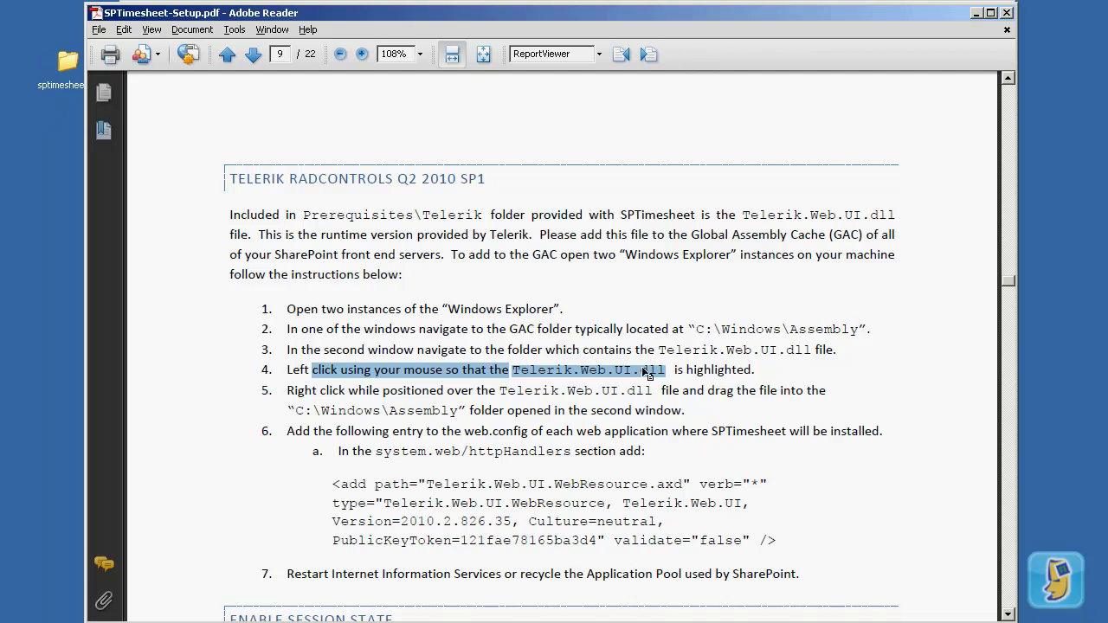
pyautogui.scroll(-2, 478, 388)
pyautogui.moveTo(778, 458); pyautogui.dragTo(334, 401)
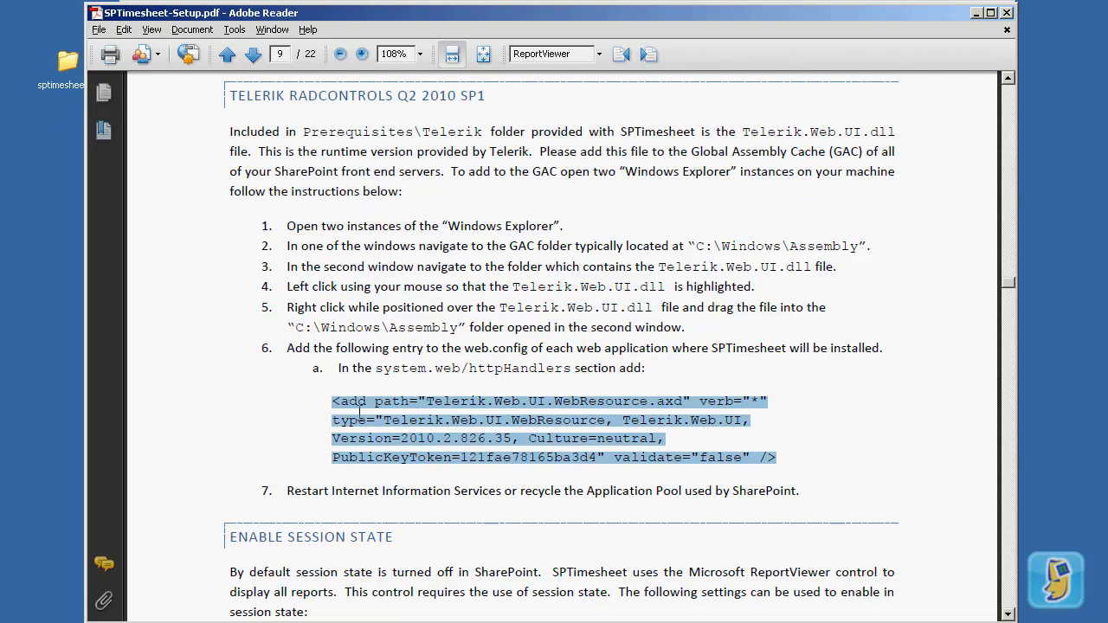
pyautogui.rightClick(408, 405)
pyautogui.click(458, 419)
pyautogui.hotkey('alt', 'Tab')
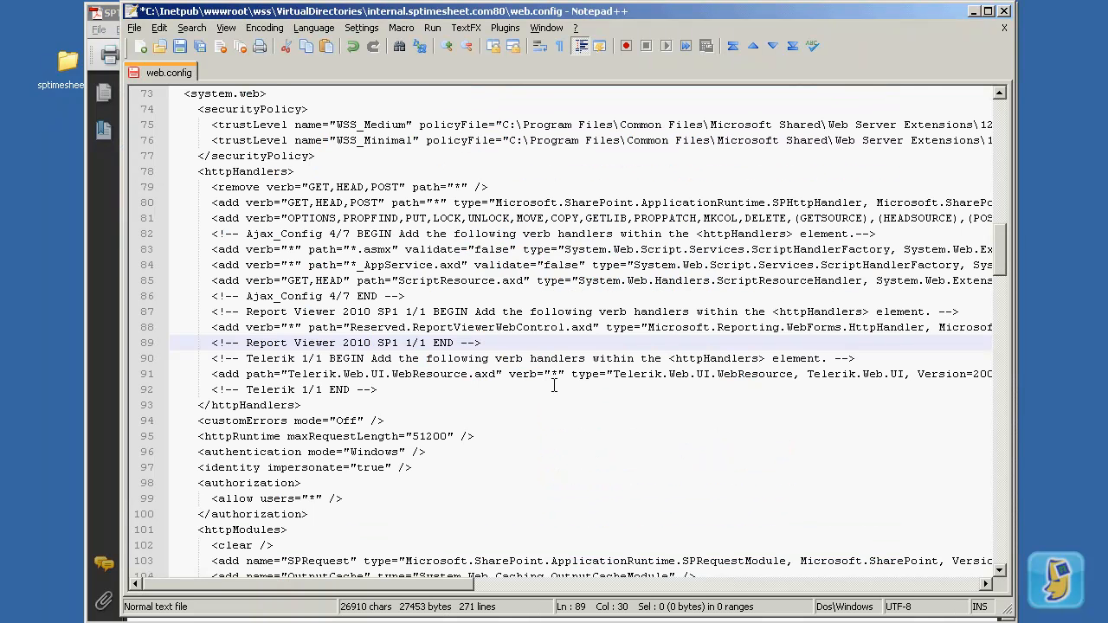
# Step: Paste the Telerik.Web.UI Version=2010.2.826.35 handler on a new line above the Telerik END comment and check its version number
pyautogui.click(210, 391)
pyautogui.press('Return')
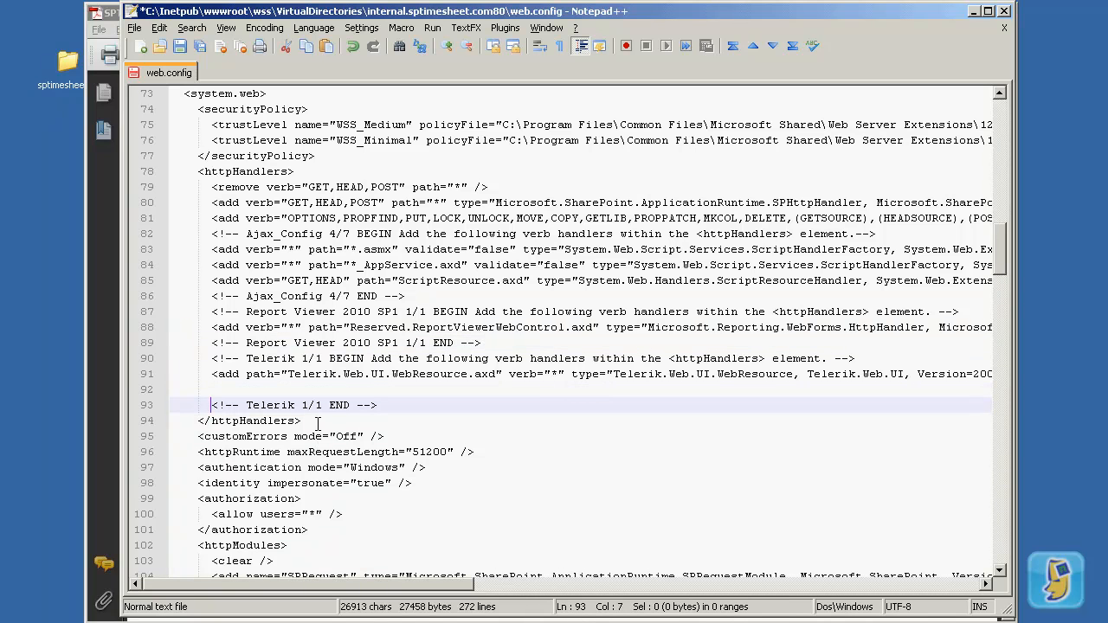
pyautogui.press('Up')
pyautogui.hotkey('ctrl', 'v')
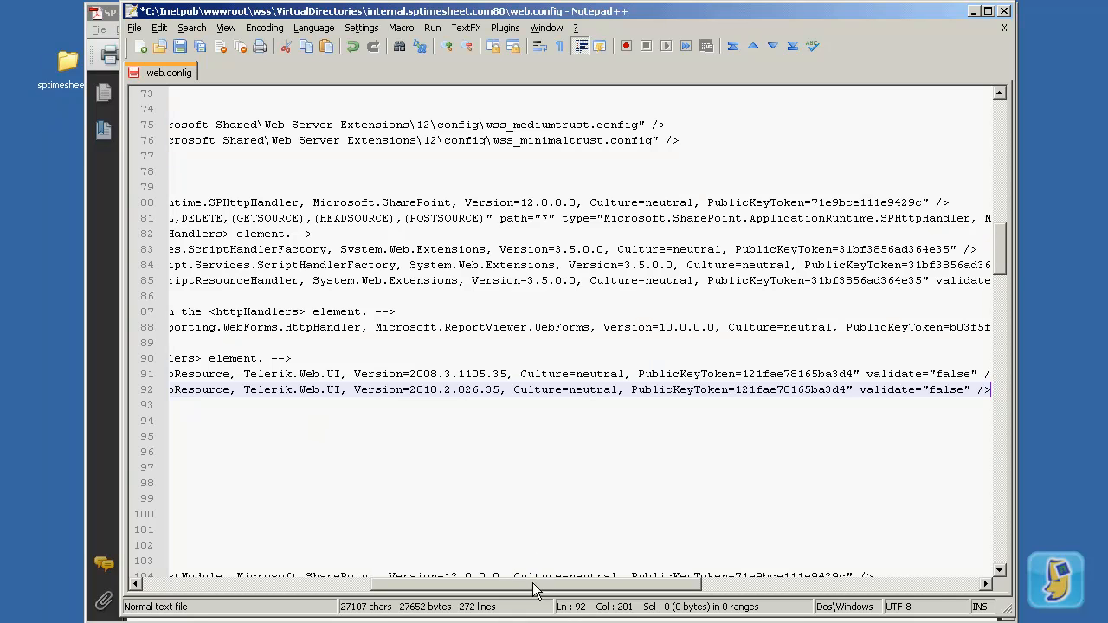
pyautogui.moveTo(522, 589); pyautogui.dragTo(447, 591)
pyautogui.moveTo(582, 390); pyautogui.dragTo(672, 390)
pyautogui.moveTo(599, 587); pyautogui.dragTo(443, 587)
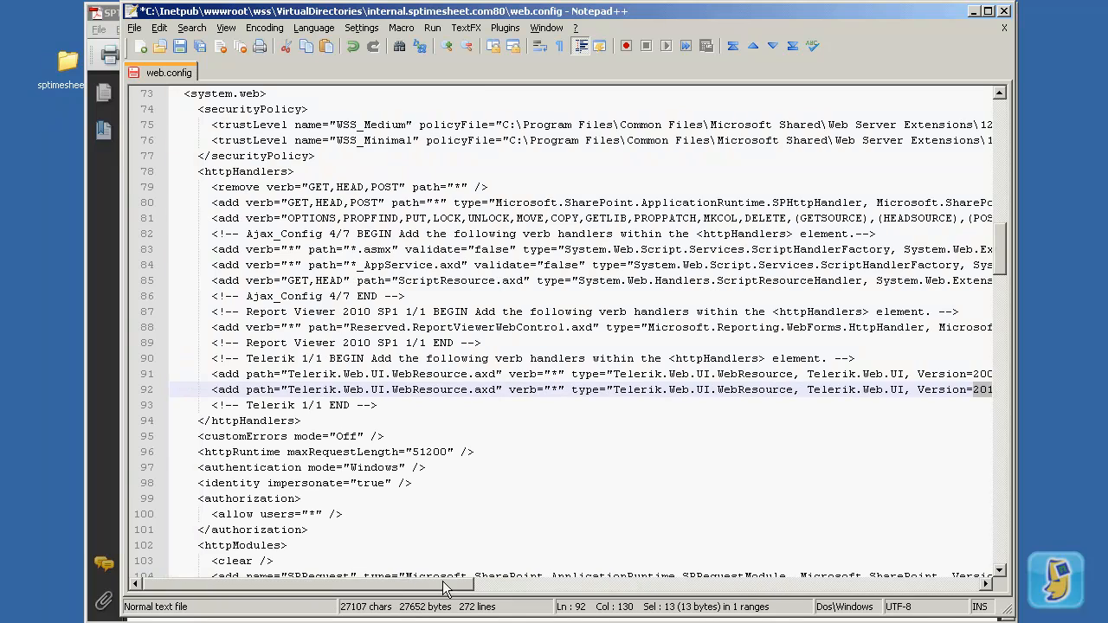
# Step: Delete the old Telerik.Web.UI Version=2008.3.1105.35 handler entry on line 91 and save web.config
pyautogui.click(210, 390)
pyautogui.moveTo(210, 390); pyautogui.dragTo(215, 378)
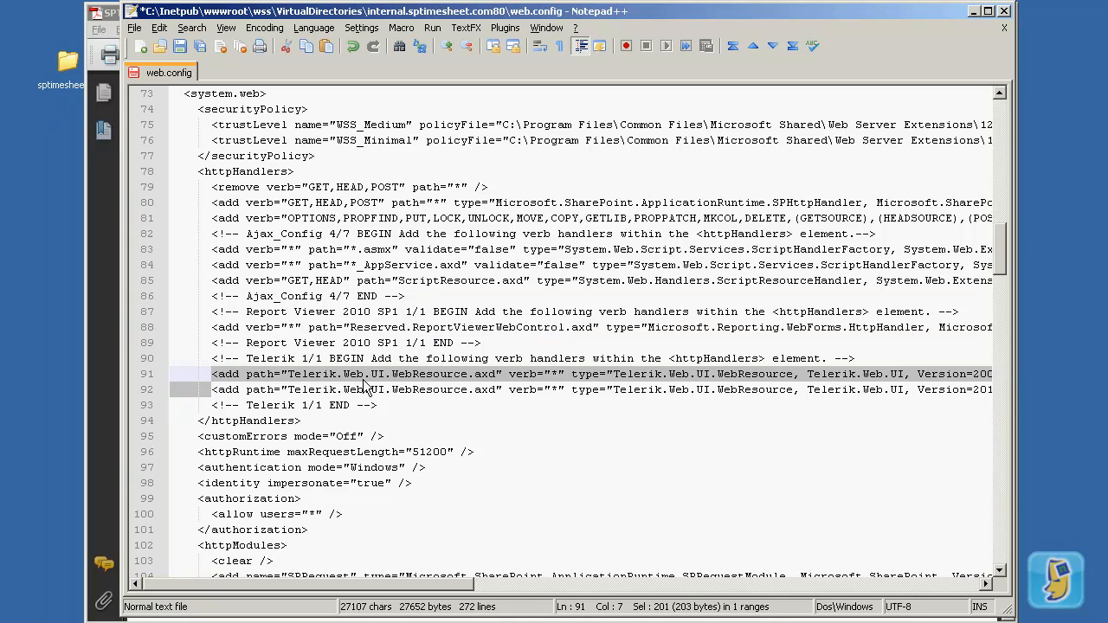
pyautogui.press('Delete')
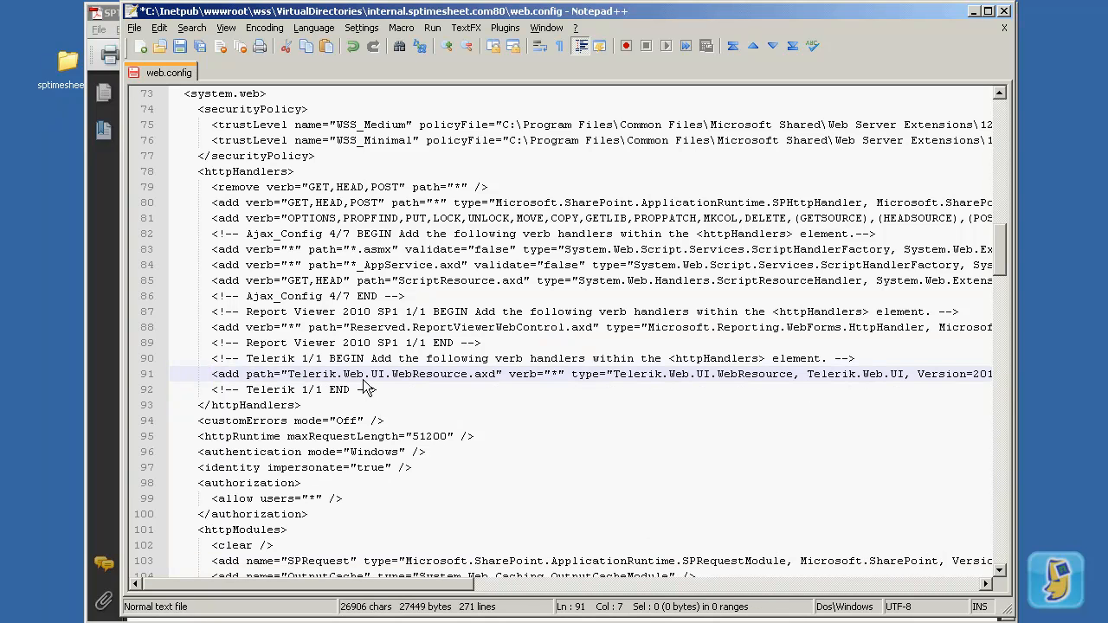
pyautogui.click(180, 47)
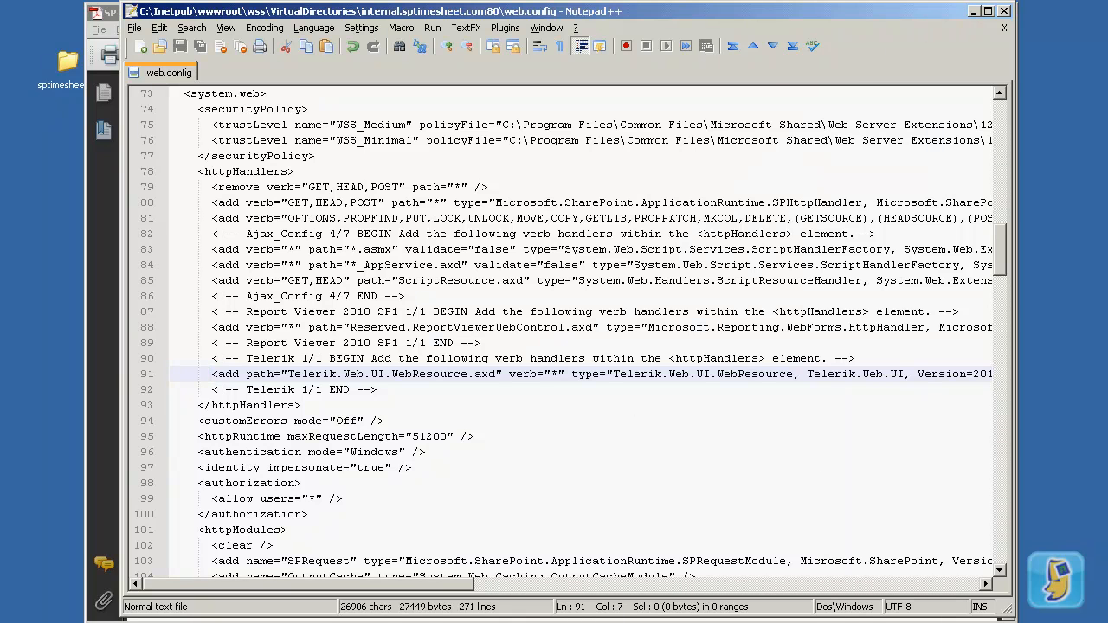
# Step: Switch to Windows Explorer, open the SharePoint2007 folder in sptimesheet_2011_1_0_0 and launch Setup.exe
pyautogui.hotkey('alt', 'Tab')
pyautogui.click(222, 132)
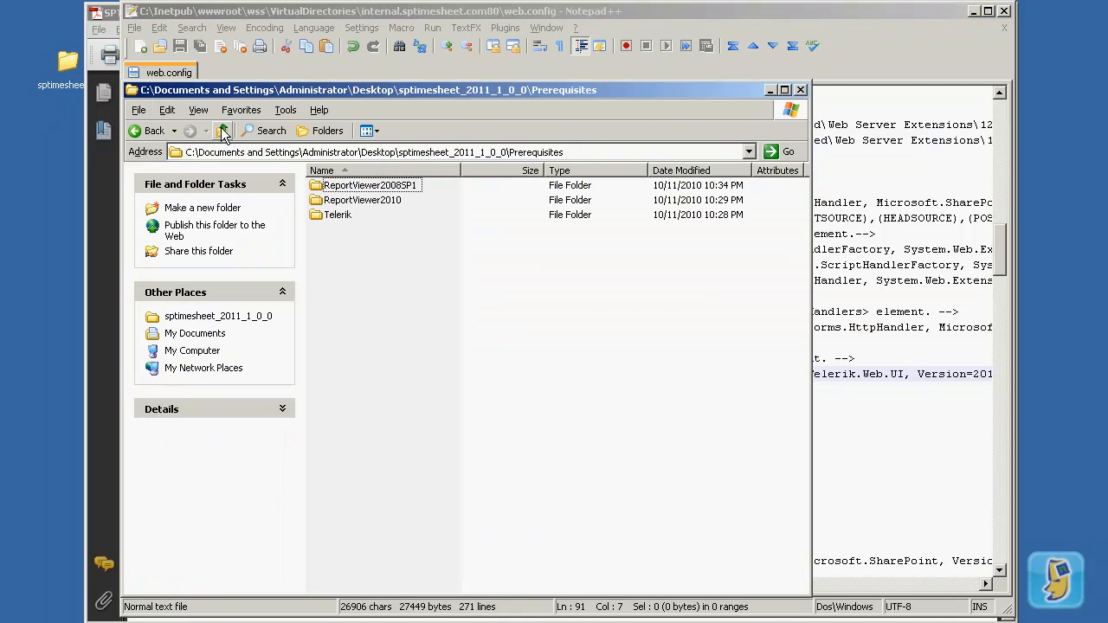
pyautogui.click(223, 131)
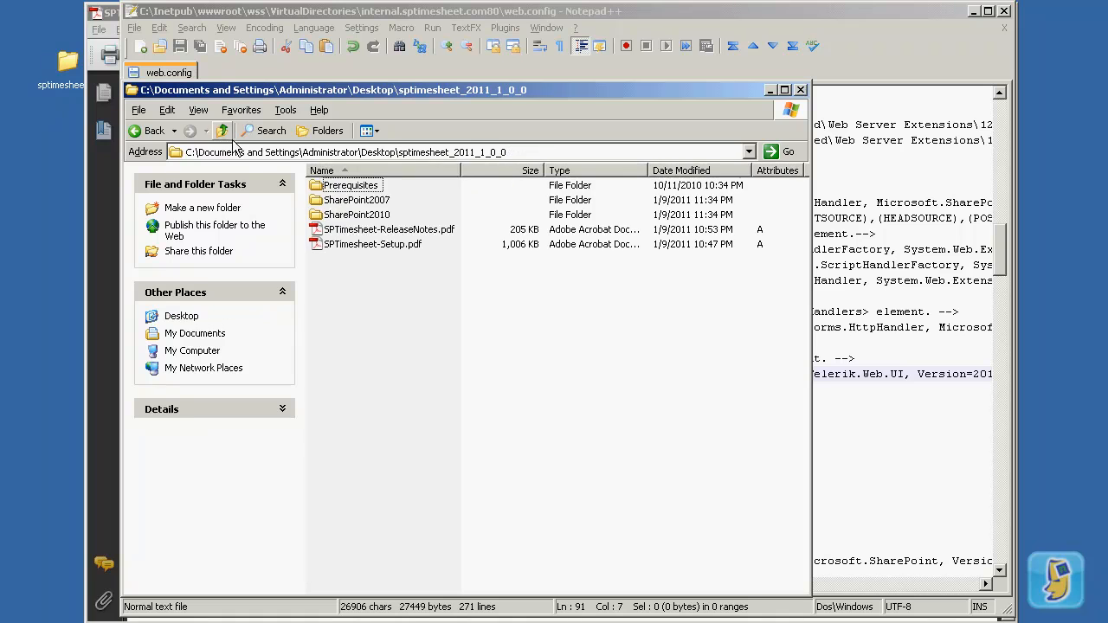
pyautogui.doubleClick(376, 204)
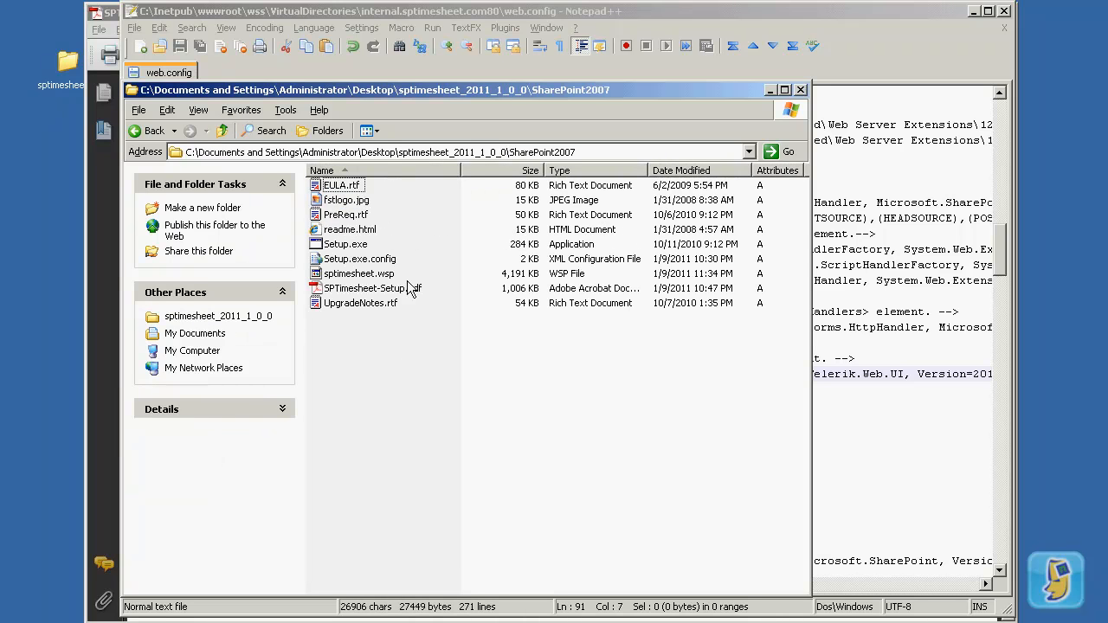
pyautogui.doubleClick(351, 246)
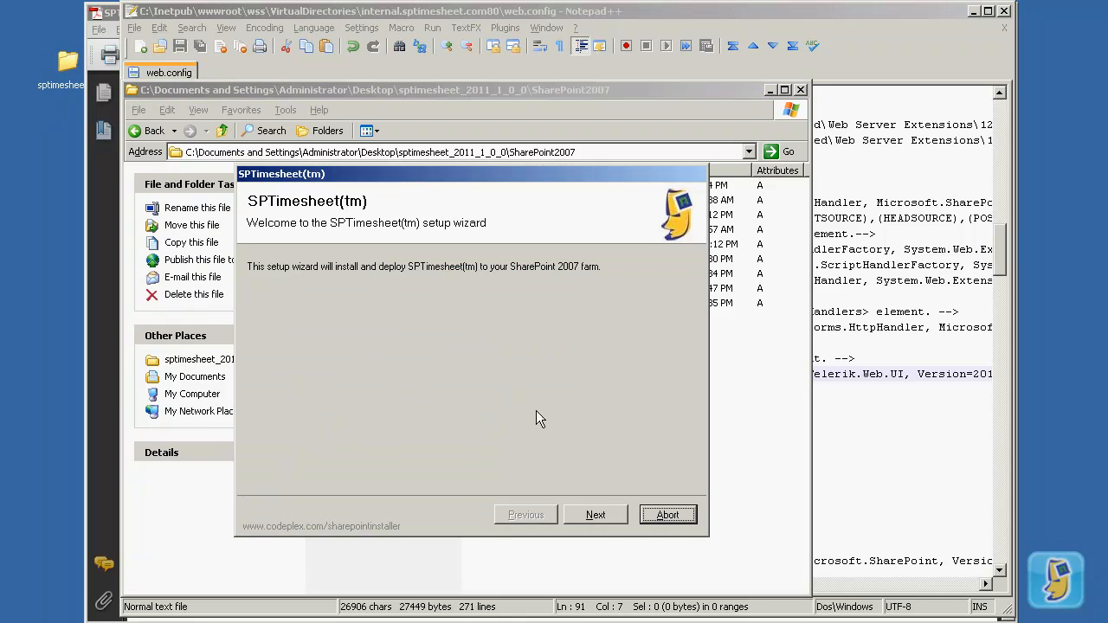
# Step: Run the setup wizard's system check and proceed with the Upgrade operation
pyautogui.click(597, 516)
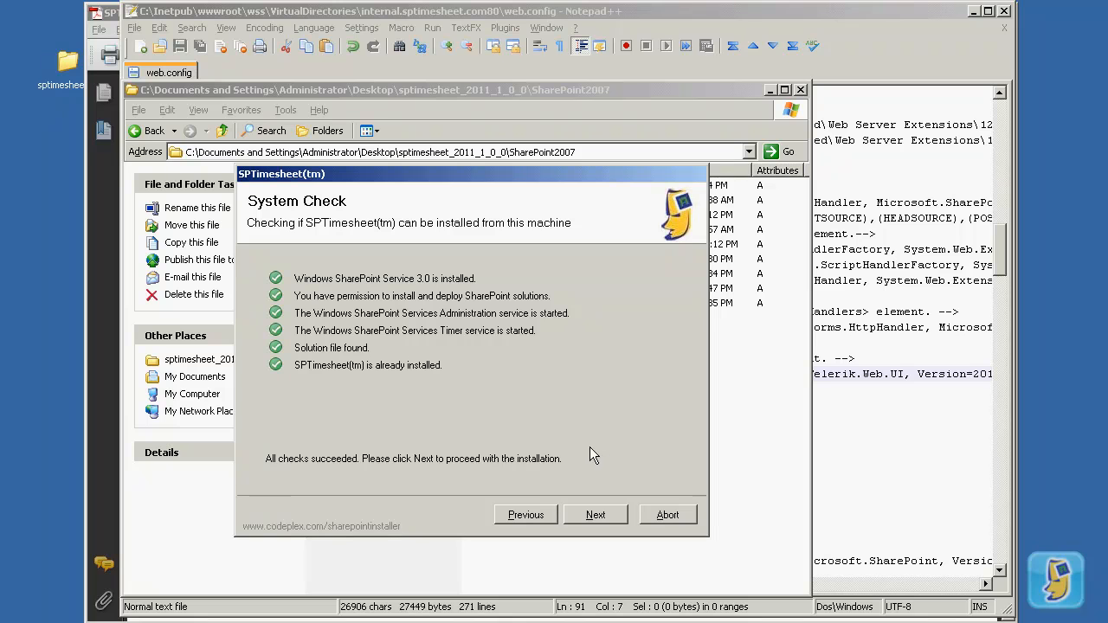
pyautogui.click(592, 516)
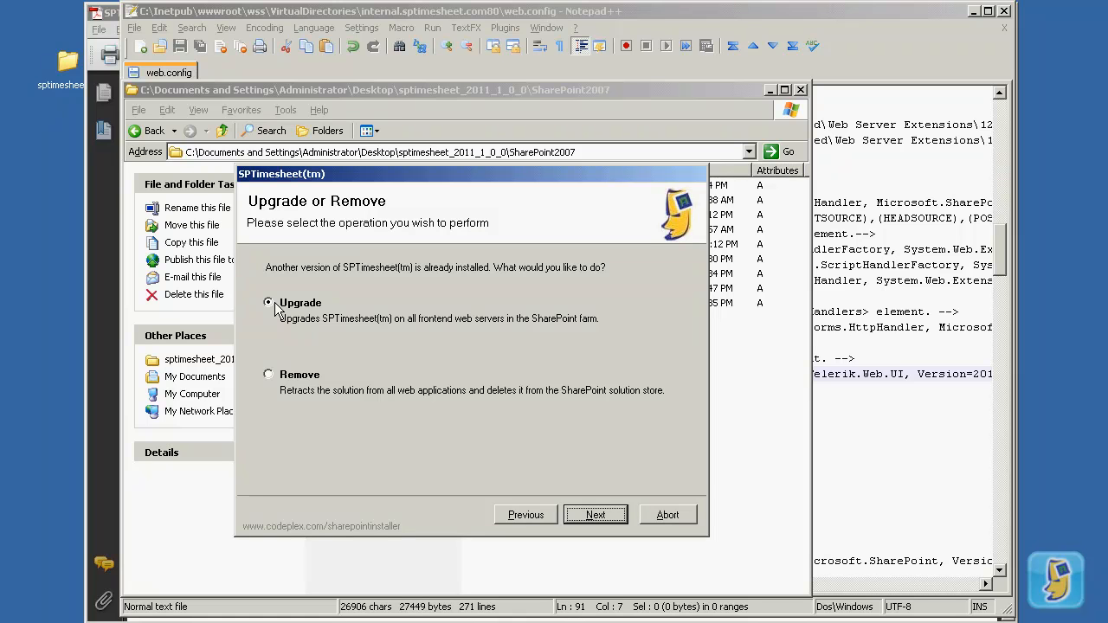
pyautogui.click(609, 523)
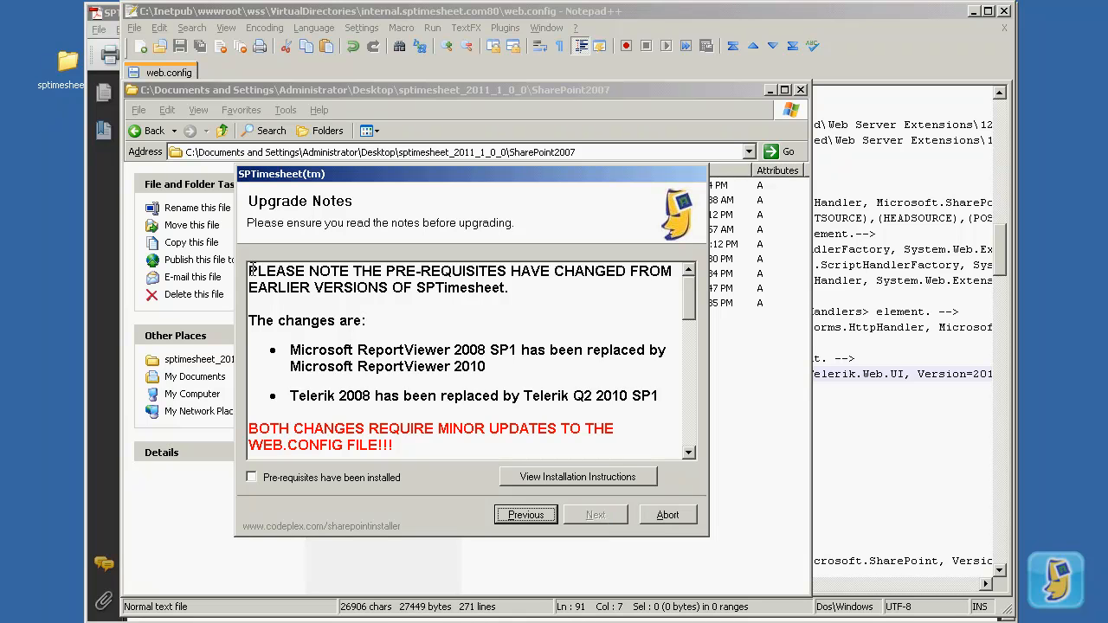
# Step: Read the upgrade notes on the changed ReportViewer and Telerik prerequisites and the required web.config updates
pyautogui.moveTo(250, 273); pyautogui.dragTo(677, 288)
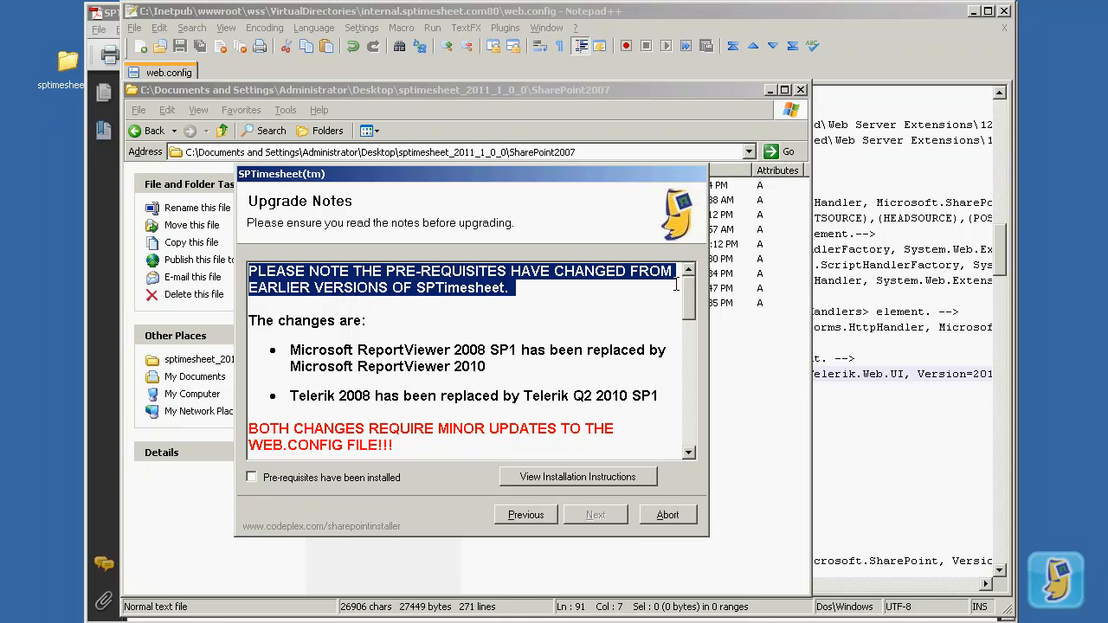
pyautogui.moveTo(291, 350); pyautogui.dragTo(504, 365)
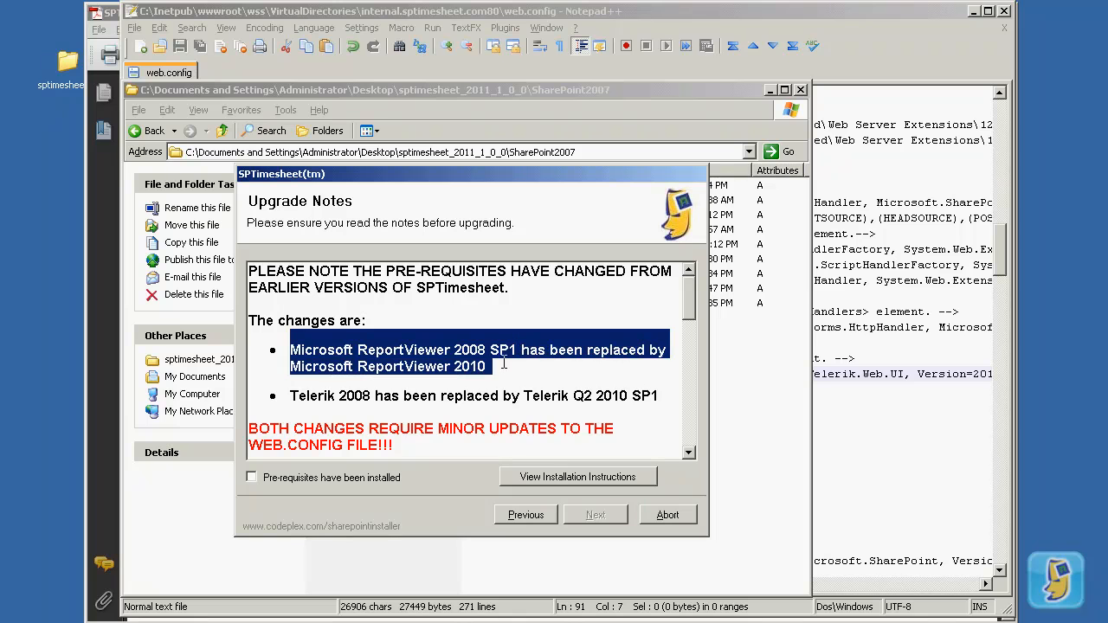
pyautogui.click(291, 396)
pyautogui.moveTo(291, 395); pyautogui.dragTo(655, 395)
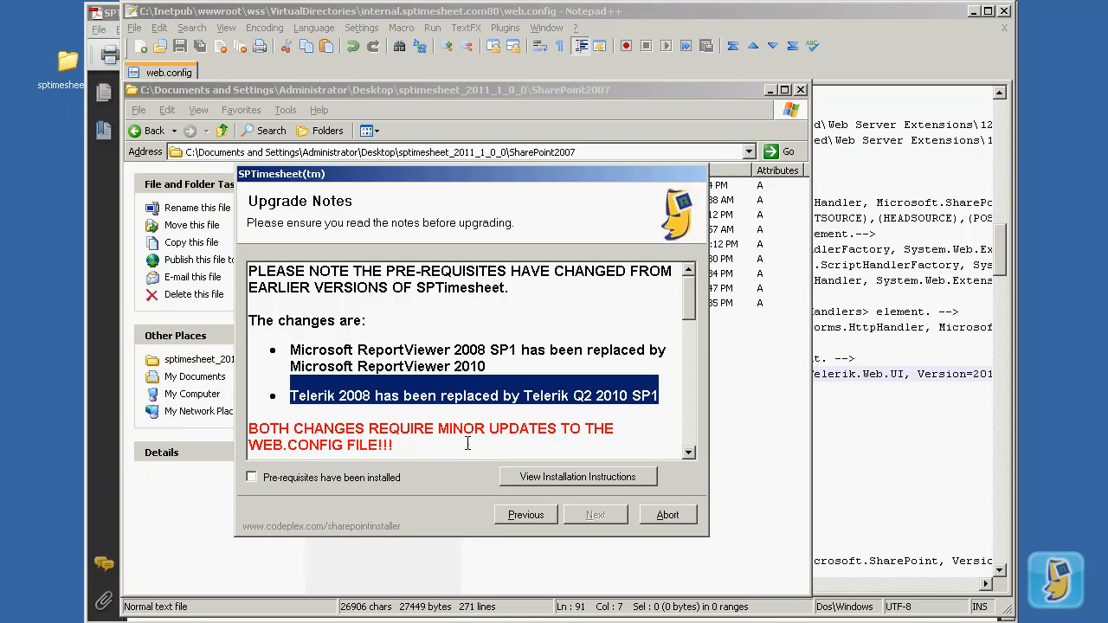
pyautogui.moveTo(691, 305); pyautogui.dragTo(687, 319)
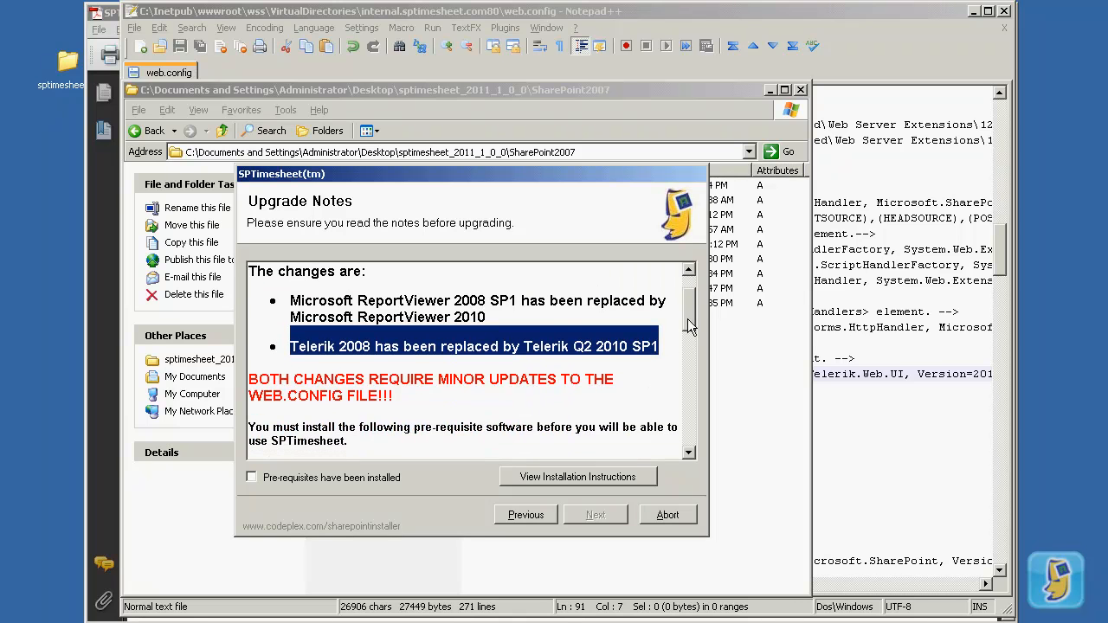
pyautogui.click(397, 395)
pyautogui.moveTo(397, 396); pyautogui.dragTo(250, 379)
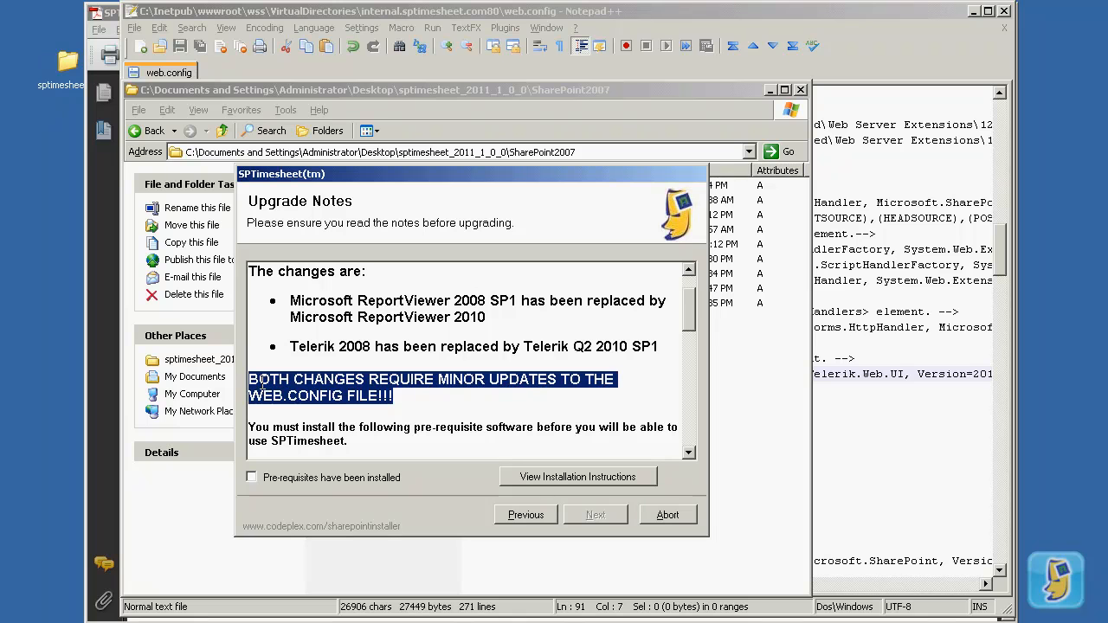
# Step: Confirm that the prerequisites have been installed, run the SPTimesheet upgrade and close the setup wizard
pyautogui.click(251, 477)
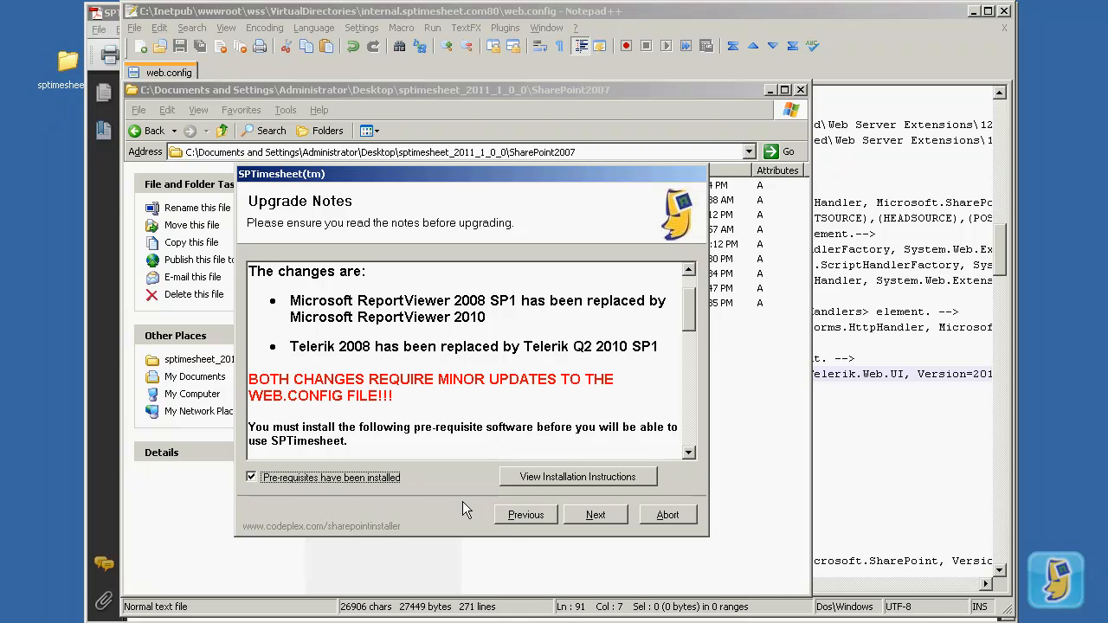
pyautogui.click(597, 517)
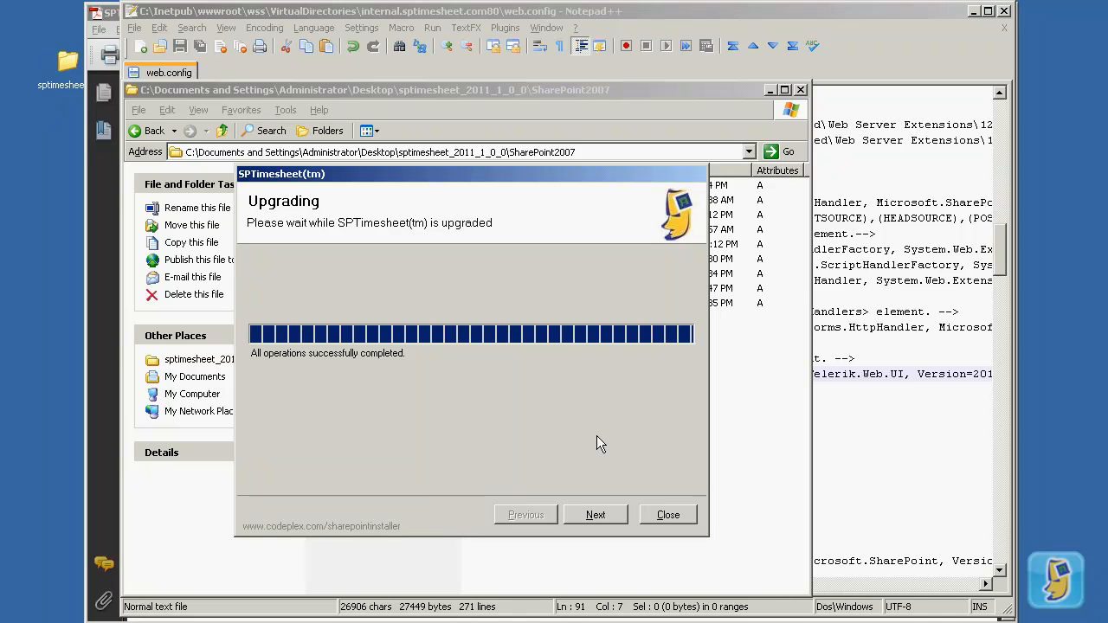
pyautogui.click(591, 515)
pyautogui.click(663, 516)
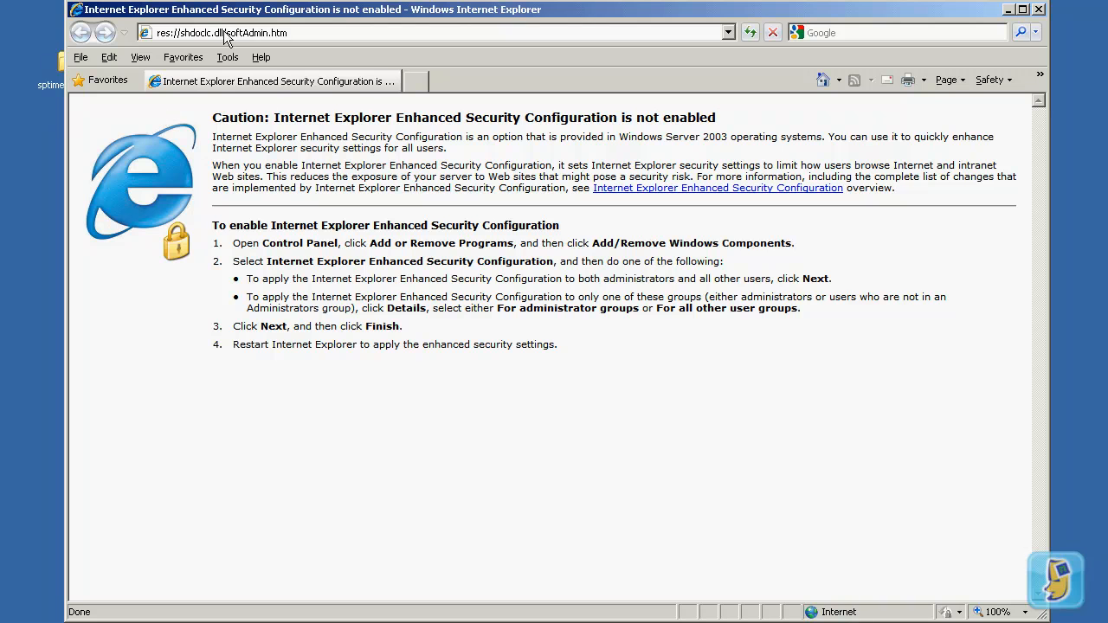
pyautogui.click(224, 32)
pyautogui.write('http://internal.sptimesheet.com/Demo/default.aspx')
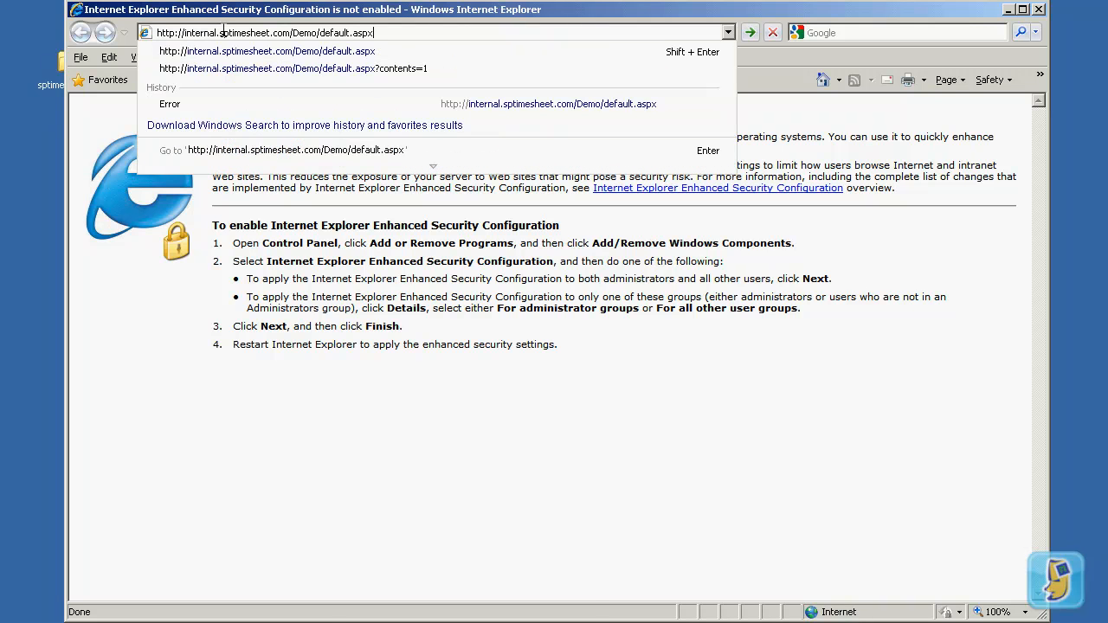
pyautogui.press('Return')
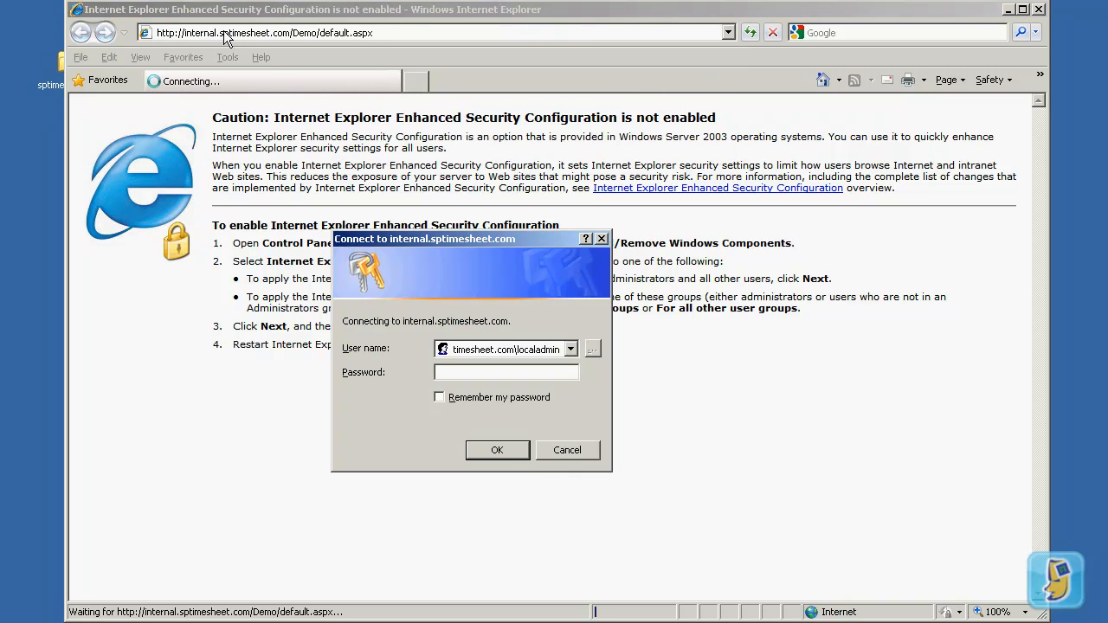
pyautogui.write('•••••••••••••')
pyautogui.press('Return')
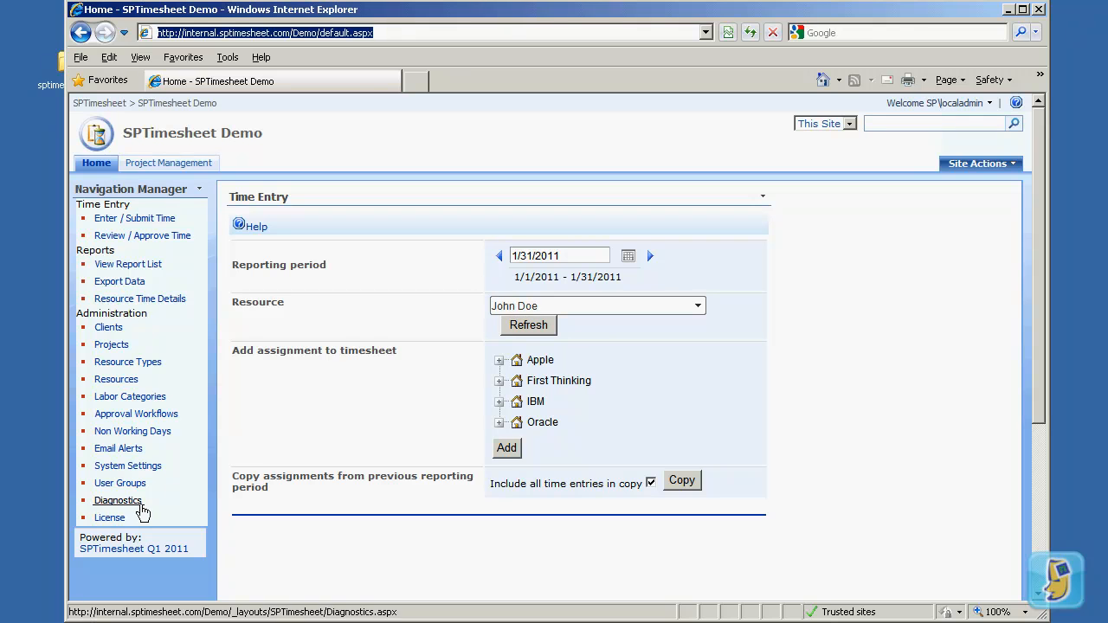
# Step: Run SPTimesheet Diagnostics on the demo site with the option to fix any data structure inconsistencies enabled
pyautogui.click(138, 508)
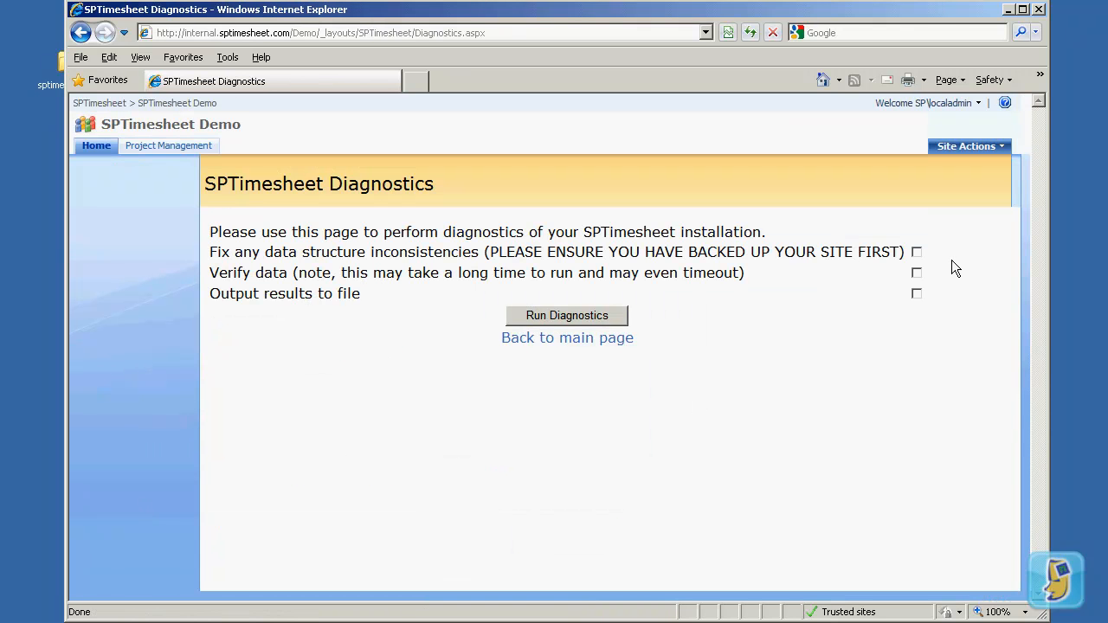
pyautogui.click(917, 252)
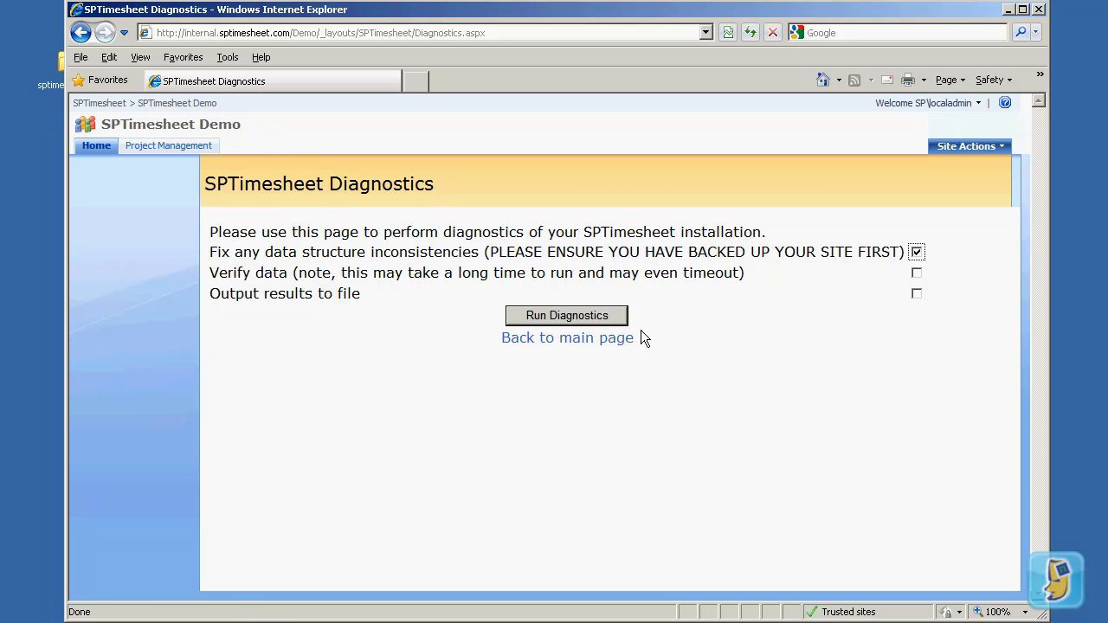
pyautogui.click(584, 319)
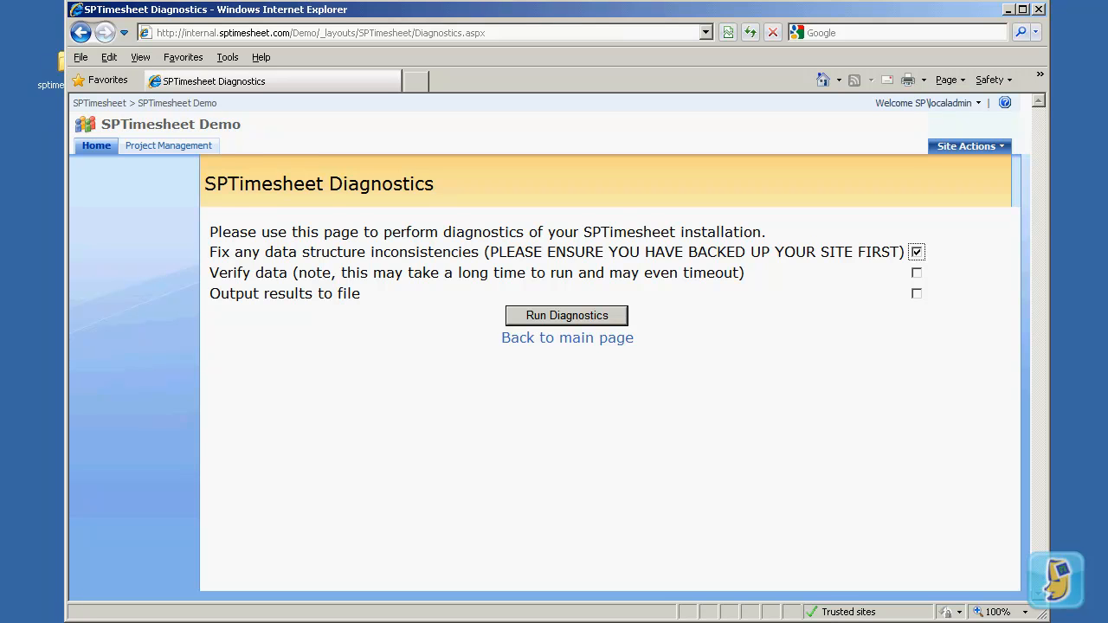